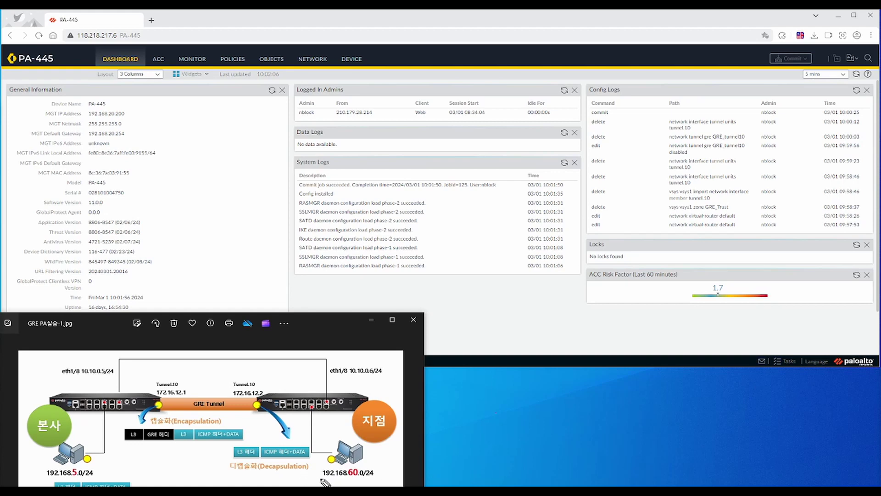
# Underline 192.168.60.0/24, 192.168.5.0/24 and 10.10.0.6/24 on the GRE diagram, and circle the branch's Tunnel.10 address and the headquarters' eth1/8 host number
pyautogui.moveTo(320, 480); pyautogui.dragTo(378, 481)
pyautogui.moveTo(47, 479); pyautogui.dragTo(95, 478)
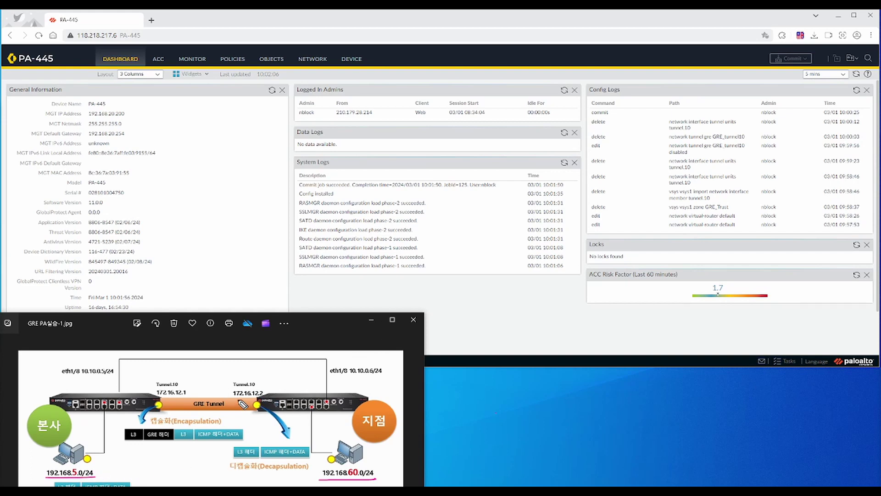
pyautogui.moveTo(230, 396)
pyautogui.mouseDown()
pyautogui.moveTo(257, 375)
pyautogui.moveTo(271, 391)
pyautogui.mouseUp()
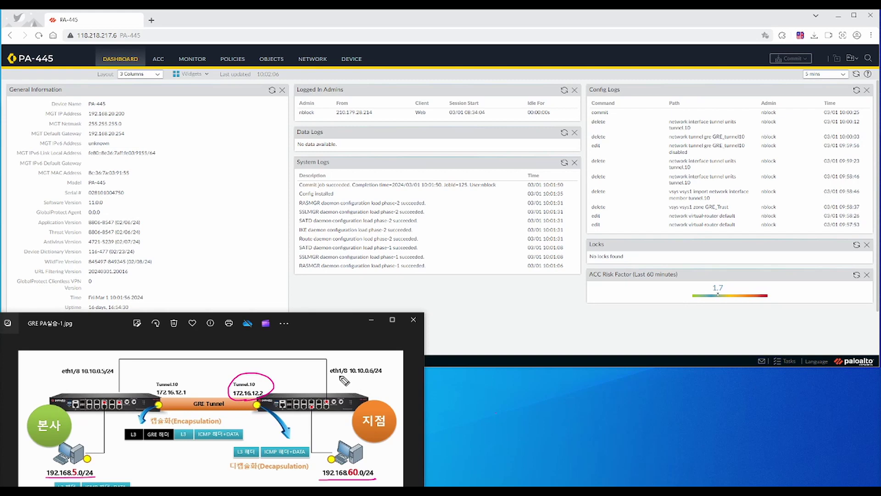
pyautogui.moveTo(332, 378); pyautogui.dragTo(381, 377)
pyautogui.moveTo(109, 379); pyautogui.dragTo(108, 381)
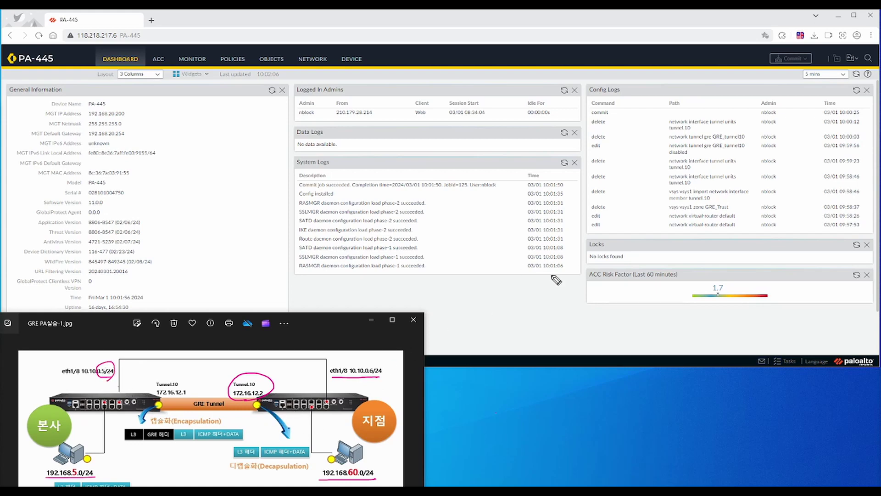
pyautogui.click(525, 328)
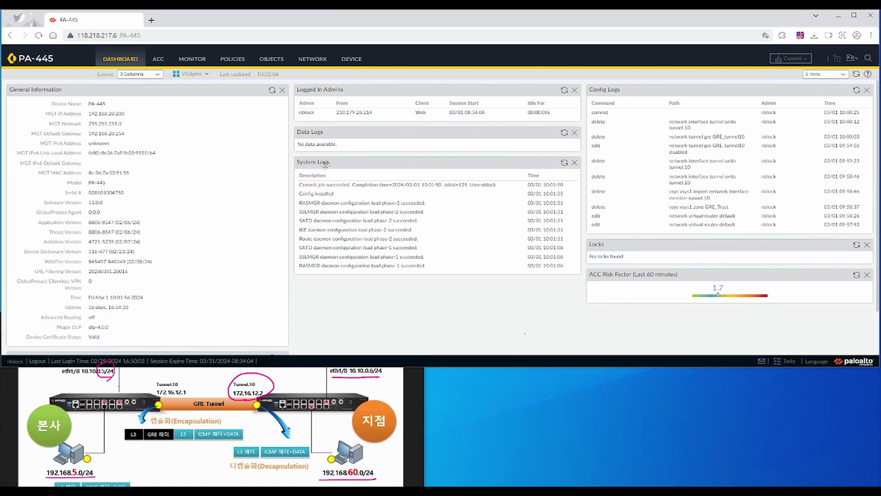
# Start a new network security zone and name it GRE_Trust
pyautogui.click(317, 60)
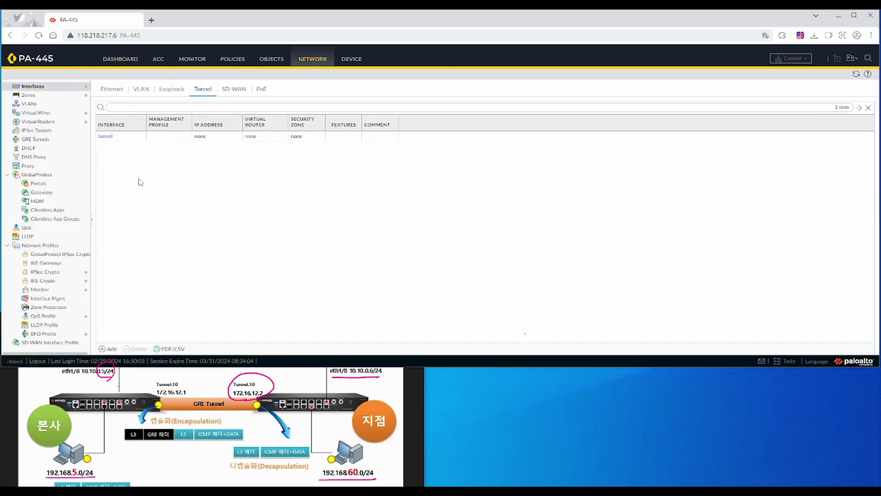
pyautogui.click(28, 95)
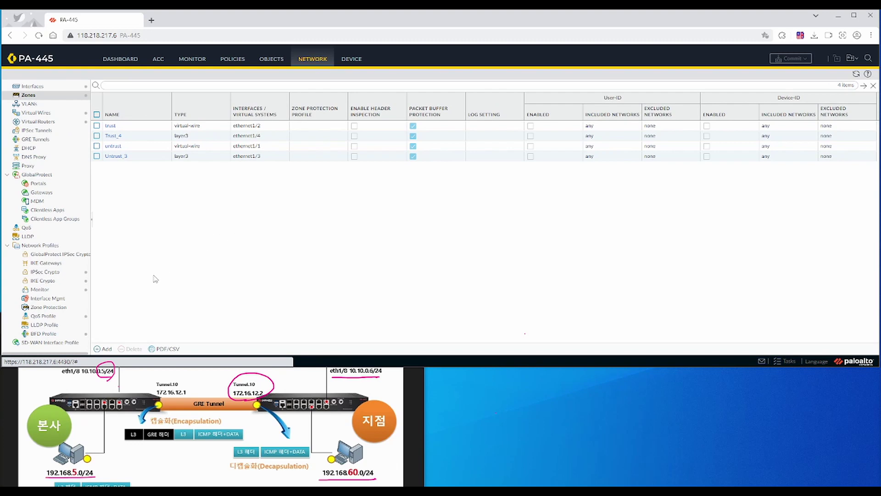
pyautogui.click(106, 349)
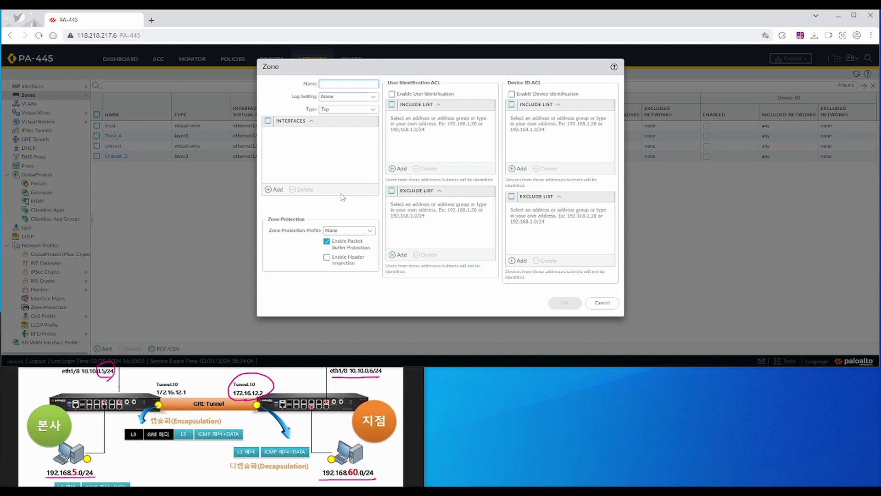
pyautogui.write('gGRE_Tu')
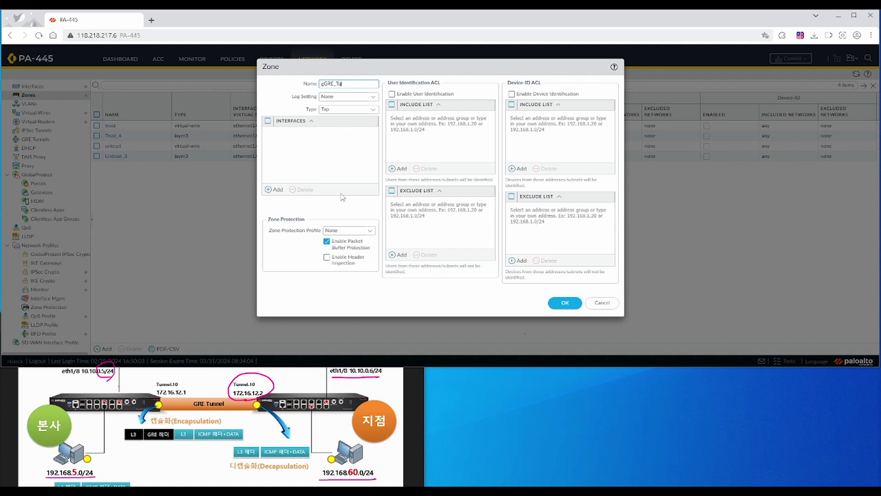
pyautogui.write('st')
pyautogui.hotkey('ctrl', 'shift', 'Left')
pyautogui.hotkey('ctrl', 'shift', 'Left')
pyautogui.write('GRE')
pyautogui.click(433, 212)
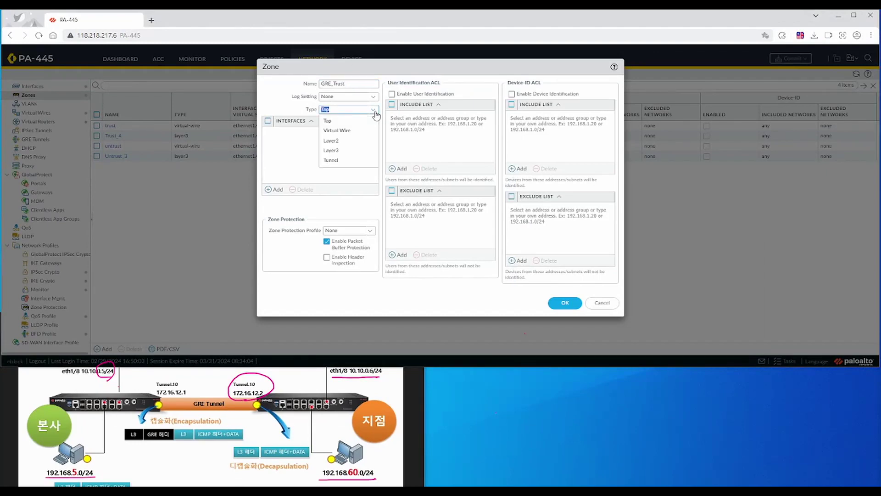
# Set the GRE_Trust zone's type to Layer3, add the ethernet1/8 interface to it and save the zone
pyautogui.click(332, 151)
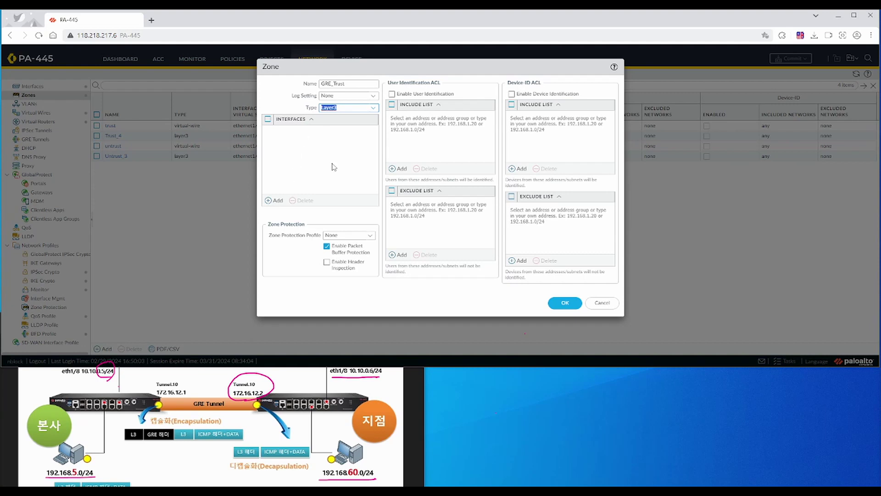
pyautogui.click(277, 202)
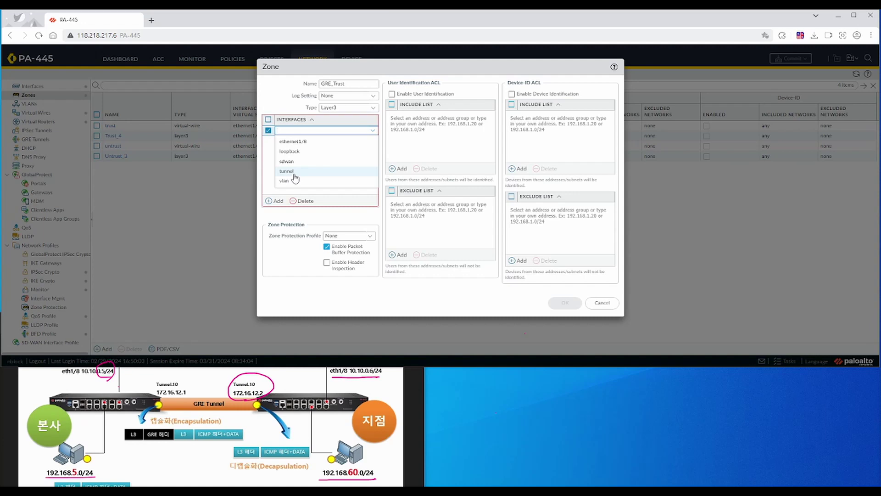
pyautogui.click(317, 142)
pyautogui.click(425, 300)
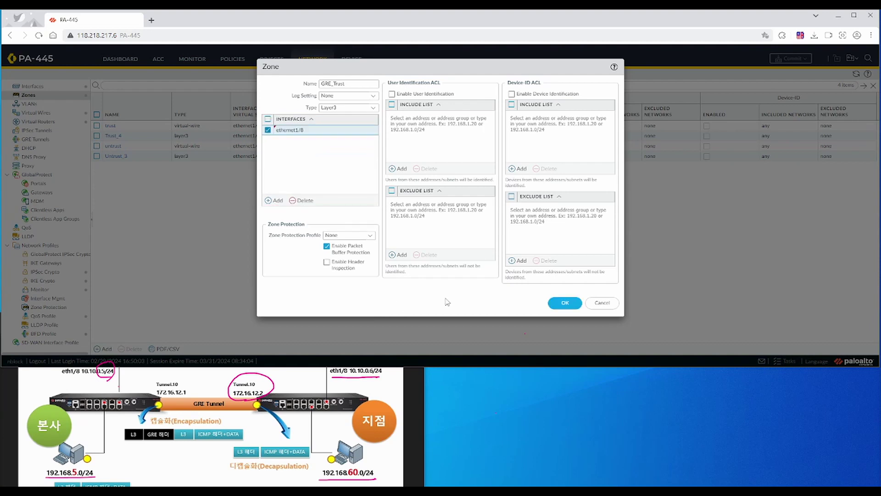
pyautogui.click(564, 305)
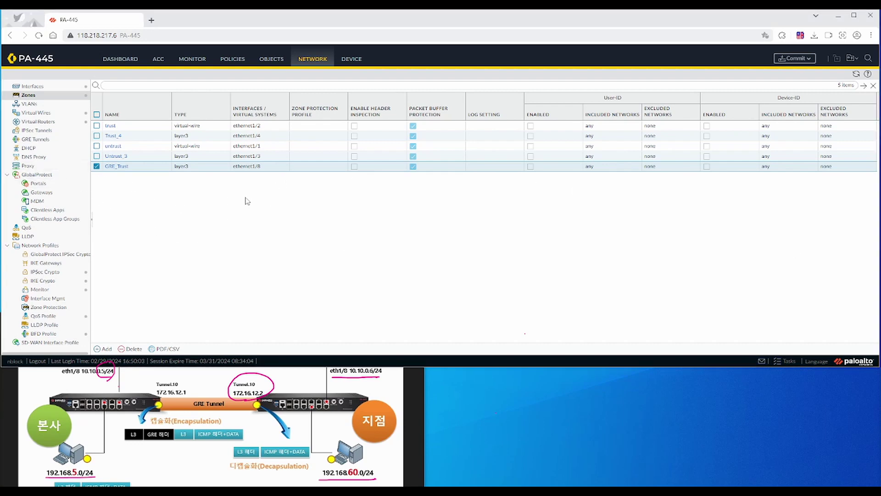
# Start a new tunnel interface with the number 10 and the comment 10
pyautogui.click(29, 87)
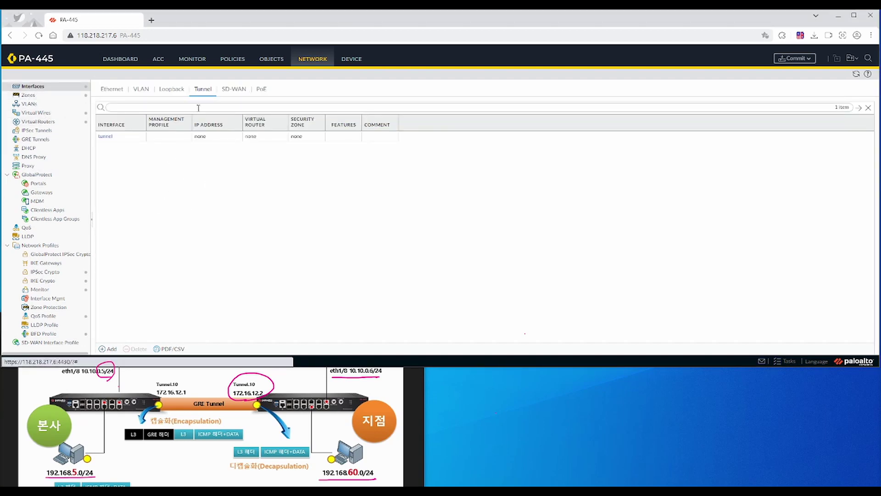
pyautogui.click(111, 90)
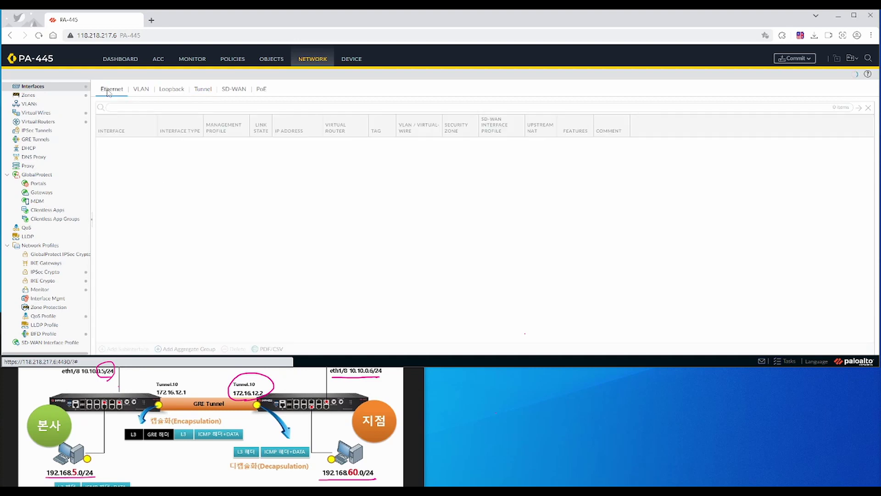
pyautogui.click(205, 94)
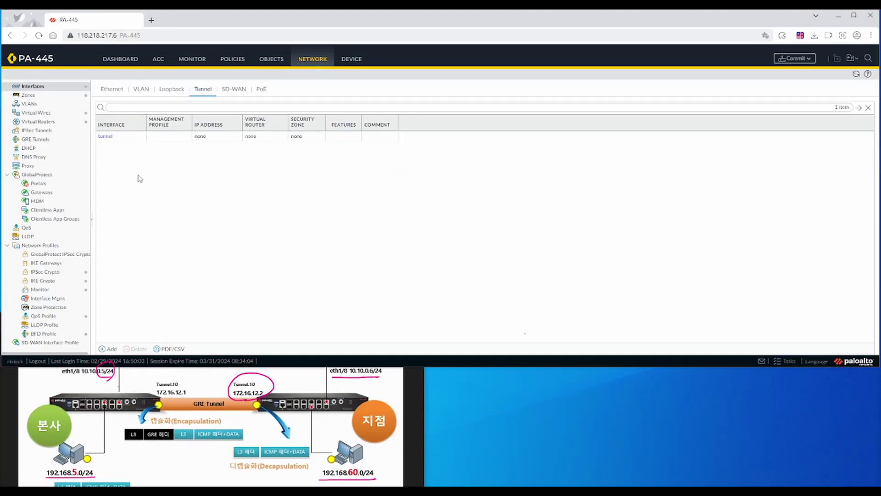
pyautogui.click(112, 350)
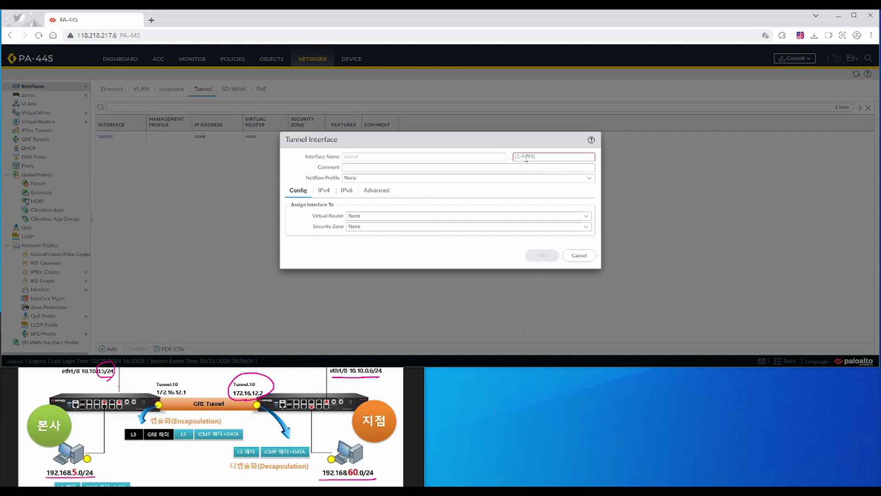
pyautogui.moveTo(526, 158)
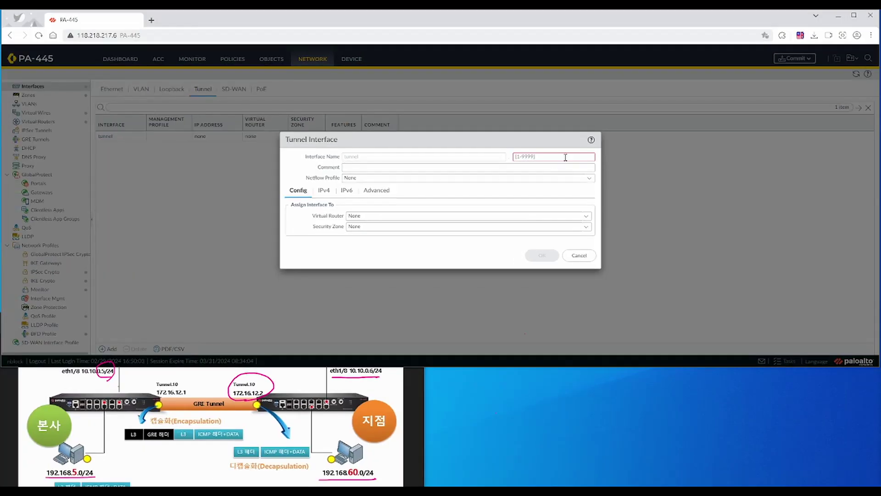
pyautogui.click(555, 155)
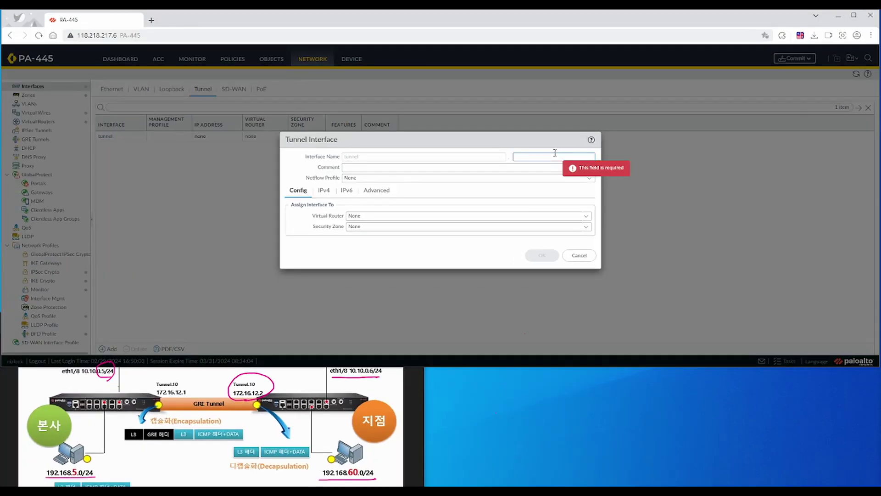
pyautogui.write('10')
pyautogui.press('Tab')
pyautogui.write('10')
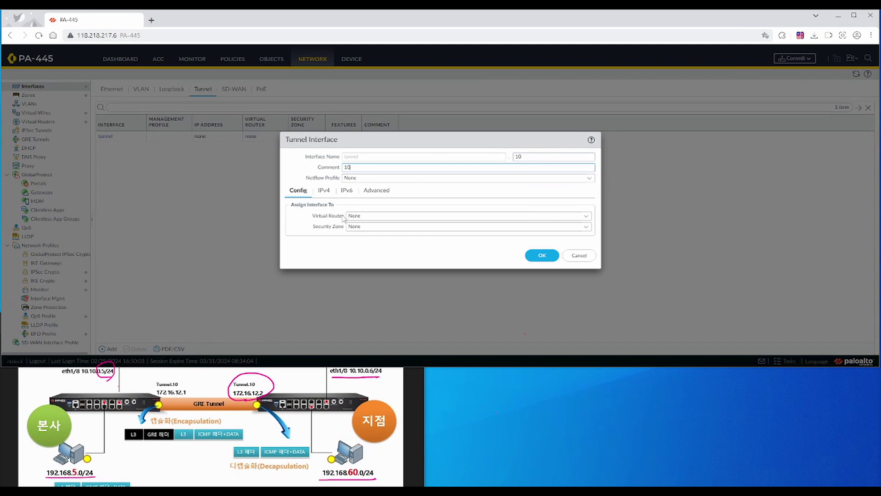
# Assign the tunnel interface to the default virtual router and the GRE_Trust security zone
pyautogui.click(587, 216)
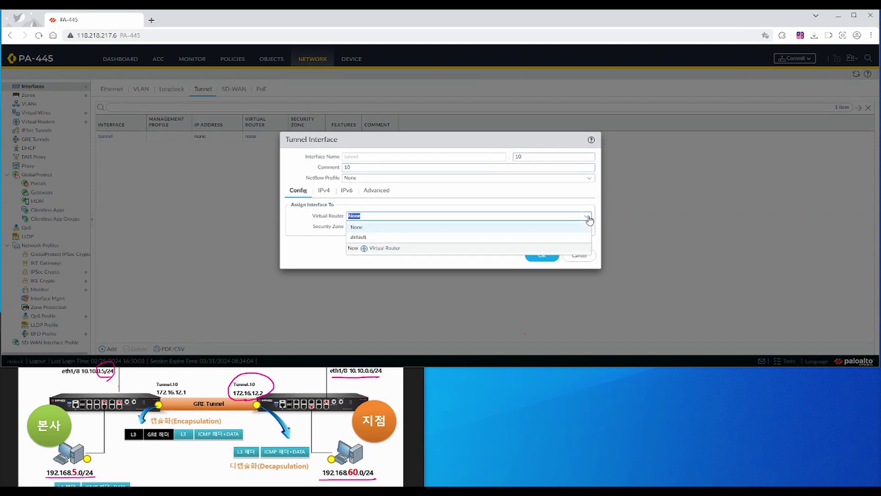
pyautogui.click(363, 238)
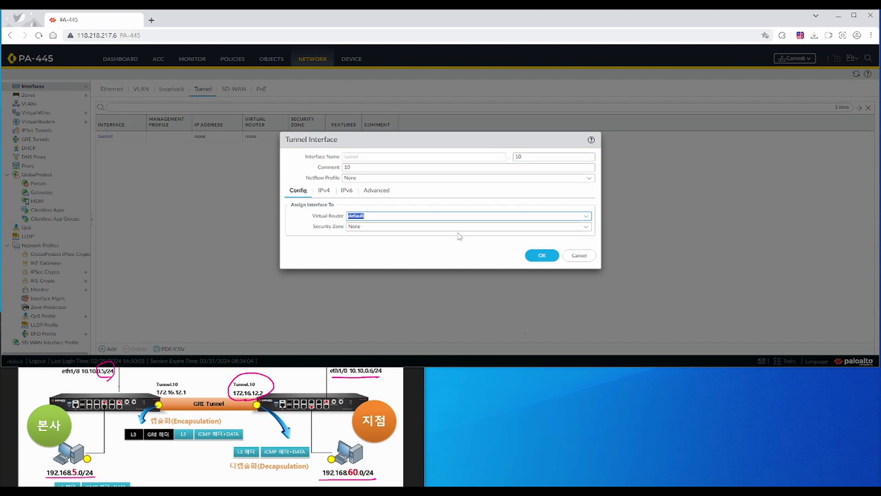
pyautogui.click(587, 227)
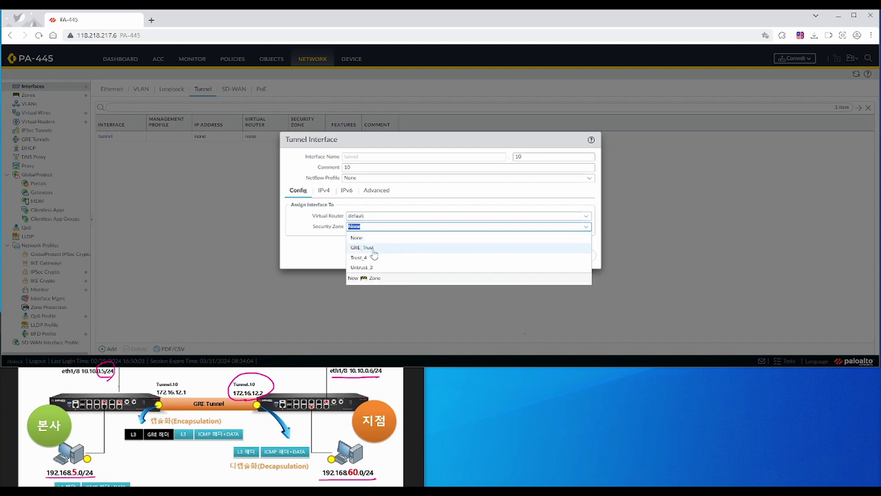
pyautogui.click(373, 250)
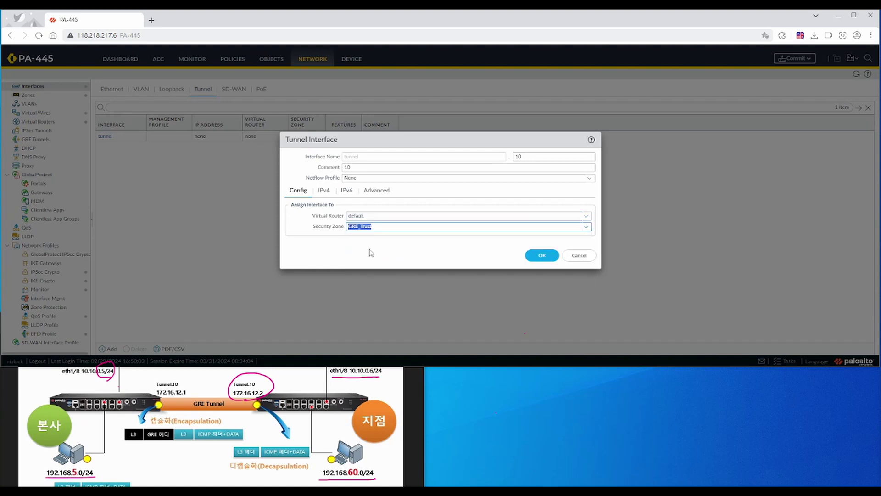
# Add the IPv4 address 172.16.12.2 to the tunnel interface and save it
pyautogui.click(324, 192)
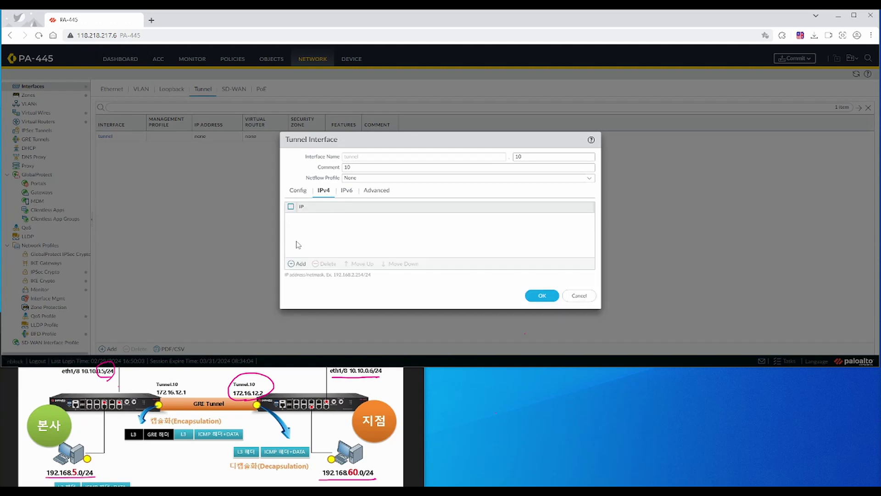
pyautogui.click(298, 264)
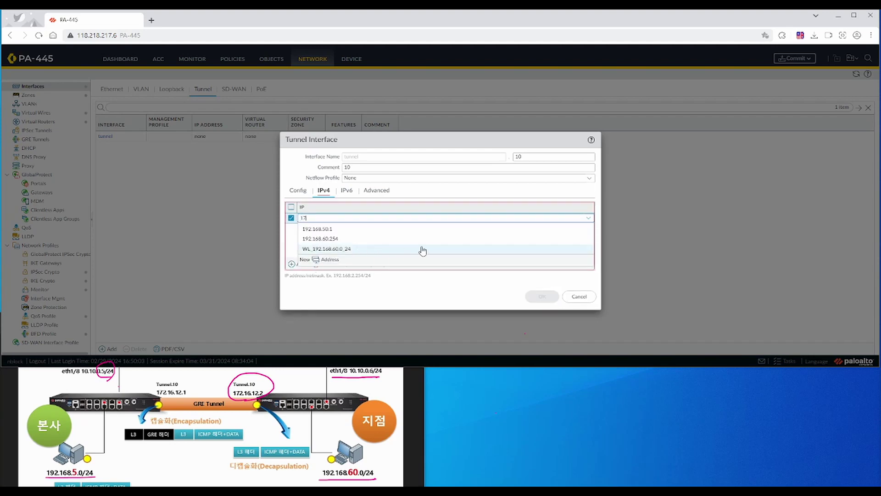
pyautogui.write('172.16.12.')
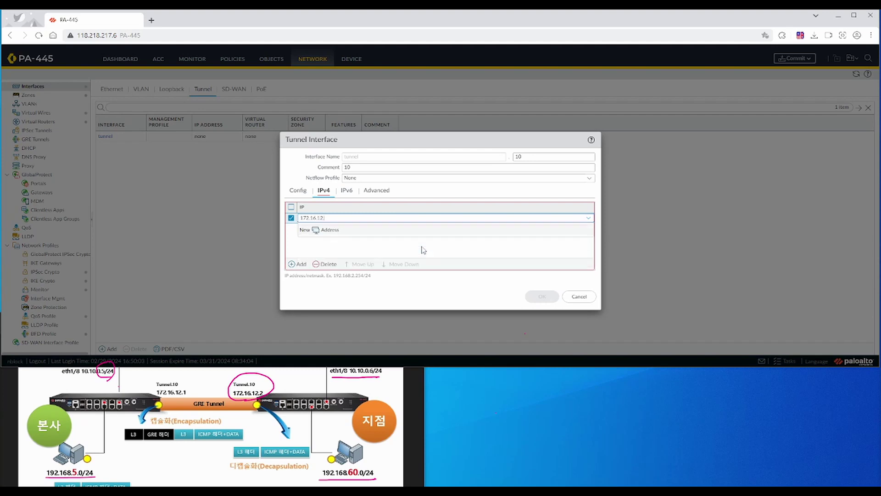
pyautogui.click(266, 397)
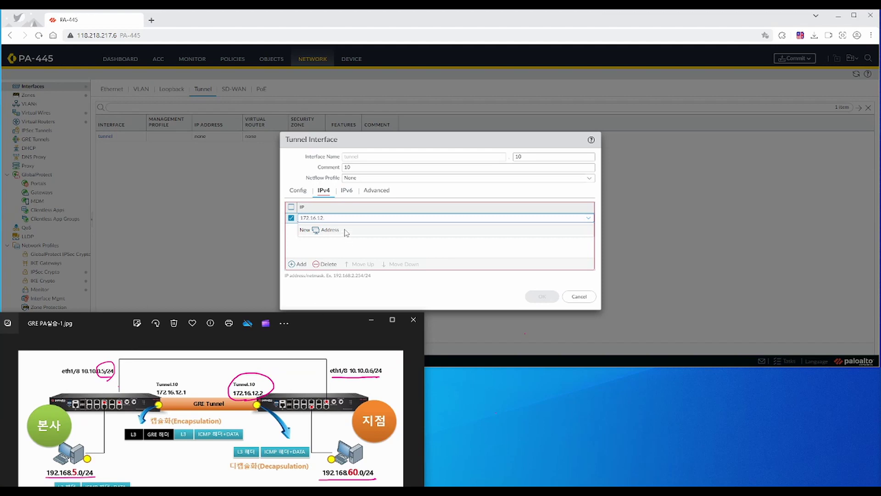
pyautogui.click(339, 217)
pyautogui.write('2')
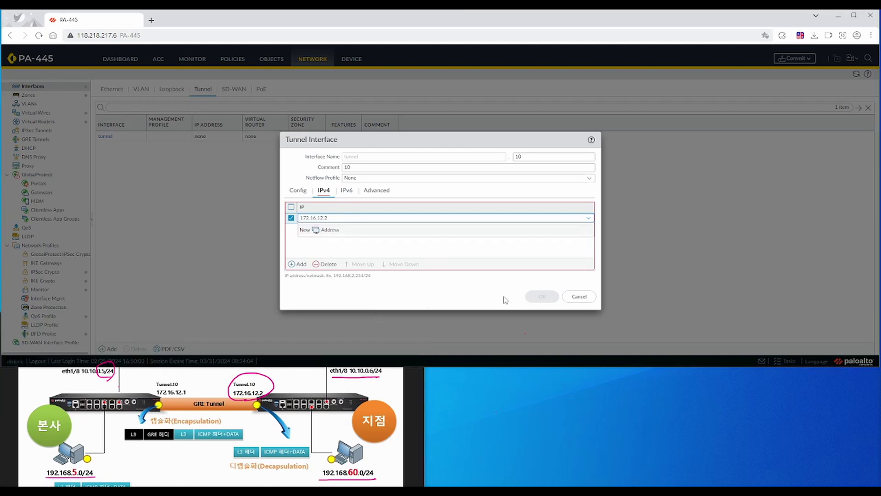
pyautogui.click(543, 296)
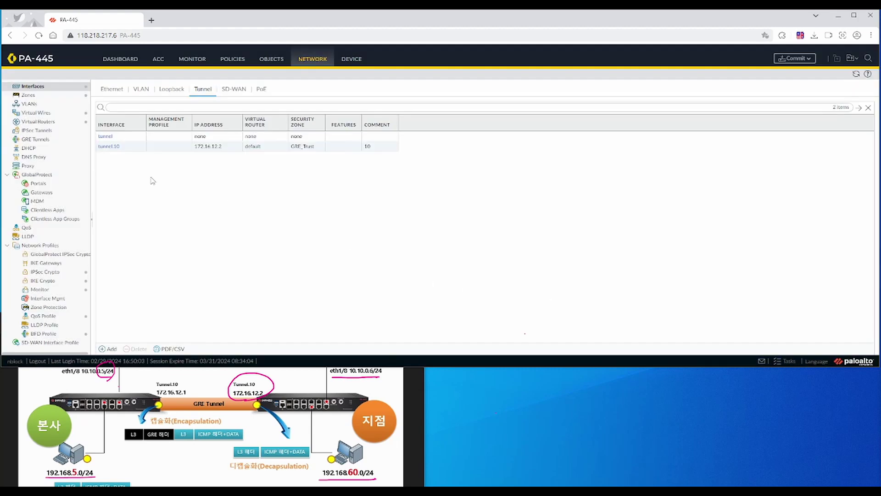
# Open the ethernet1/8 interface and check its virtual router and security zone assignments
pyautogui.click(112, 90)
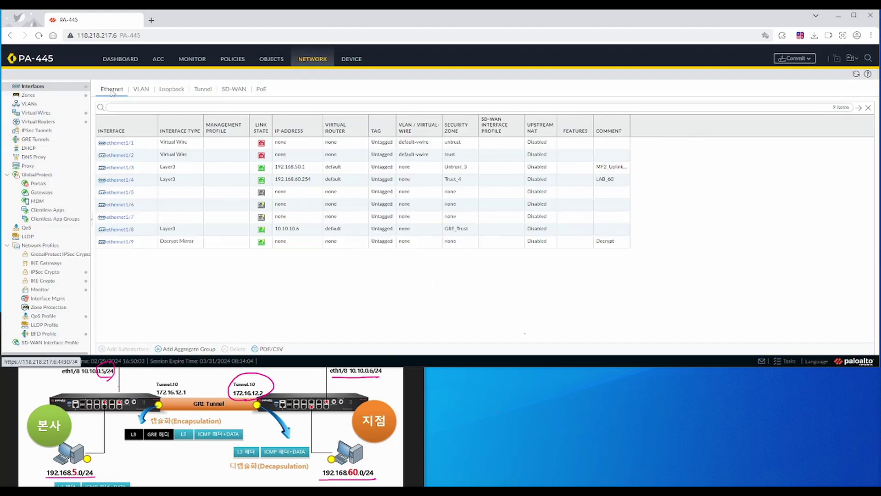
pyautogui.click(122, 234)
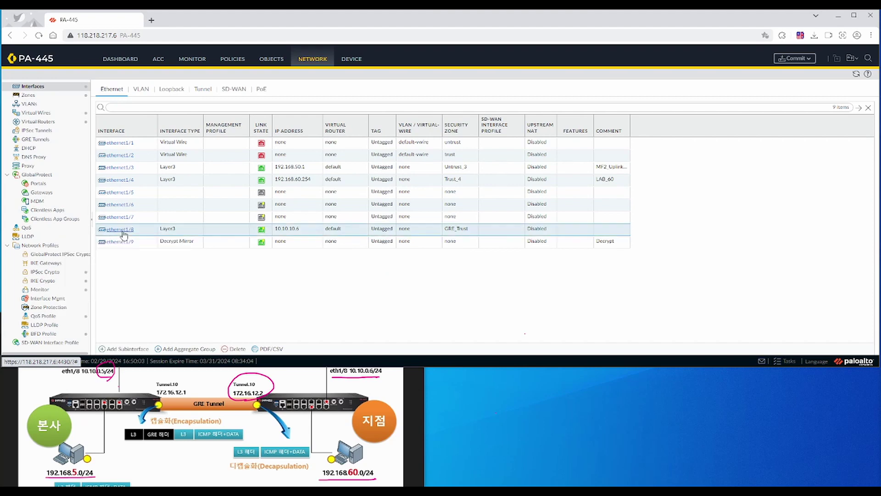
pyautogui.click(123, 231)
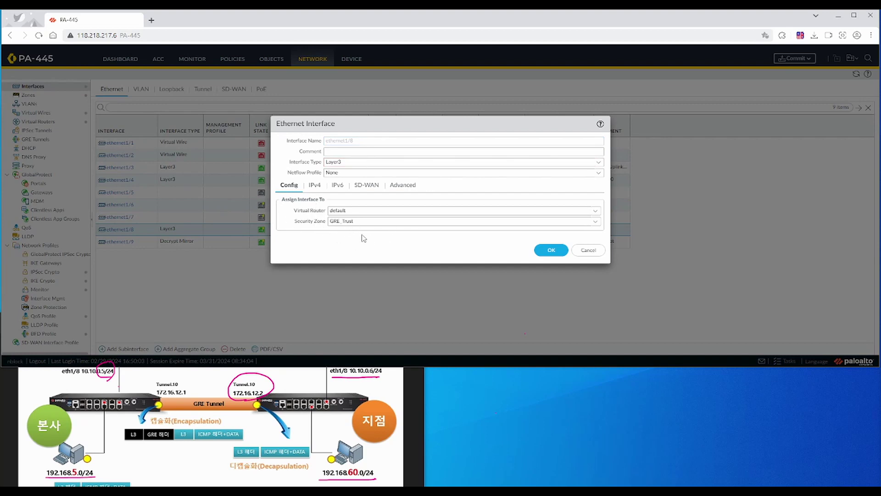
pyautogui.click(597, 213)
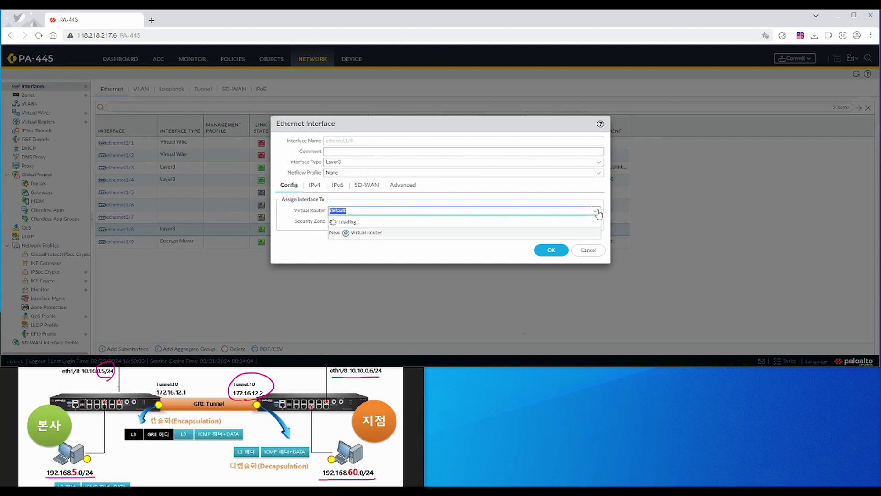
pyautogui.click(347, 232)
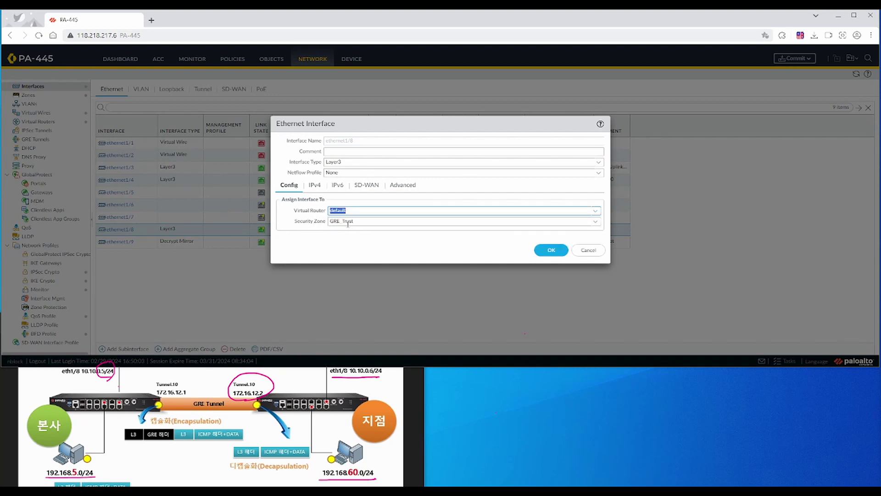
pyautogui.click(596, 221)
pyautogui.click(598, 225)
pyautogui.click(396, 255)
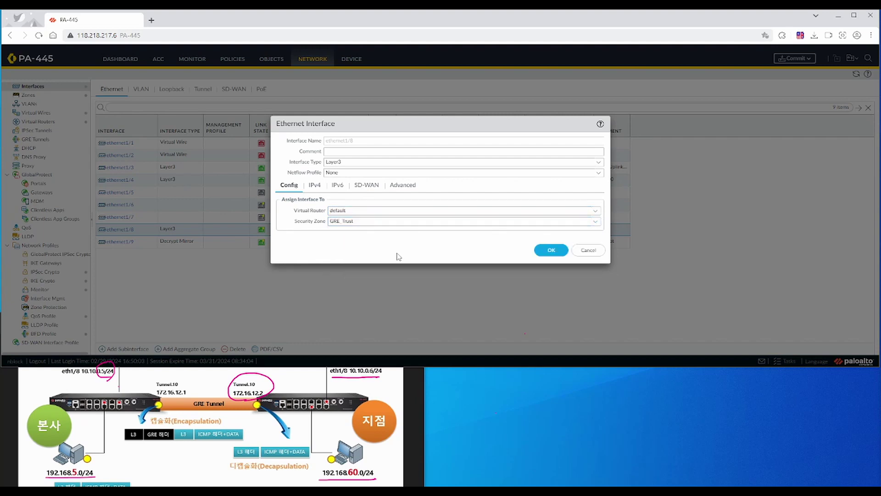
# Check ethernet1/8's static IPv4 address against the topology diagram and close the interface settings with OK
pyautogui.click(315, 186)
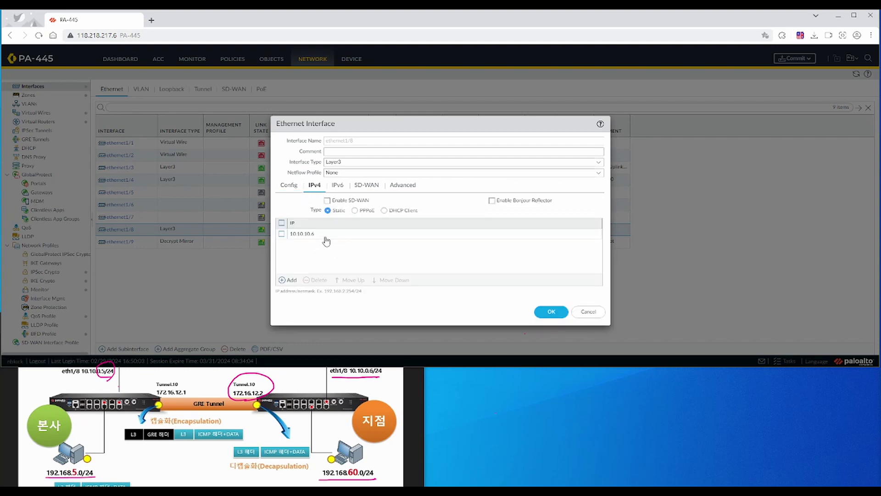
pyautogui.click(387, 388)
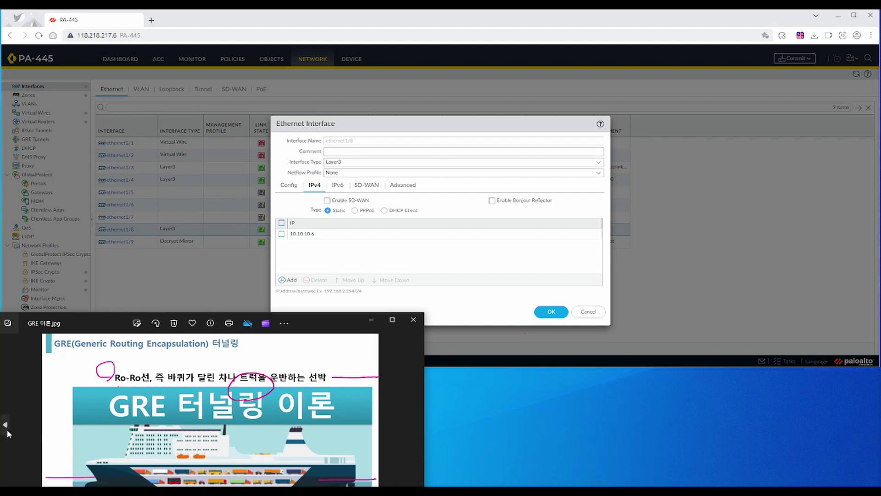
pyautogui.click(7, 431)
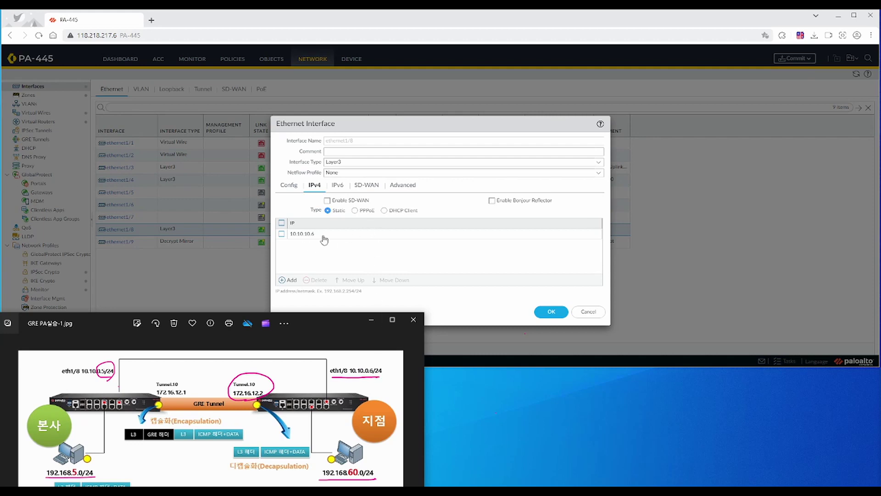
pyautogui.click(486, 320)
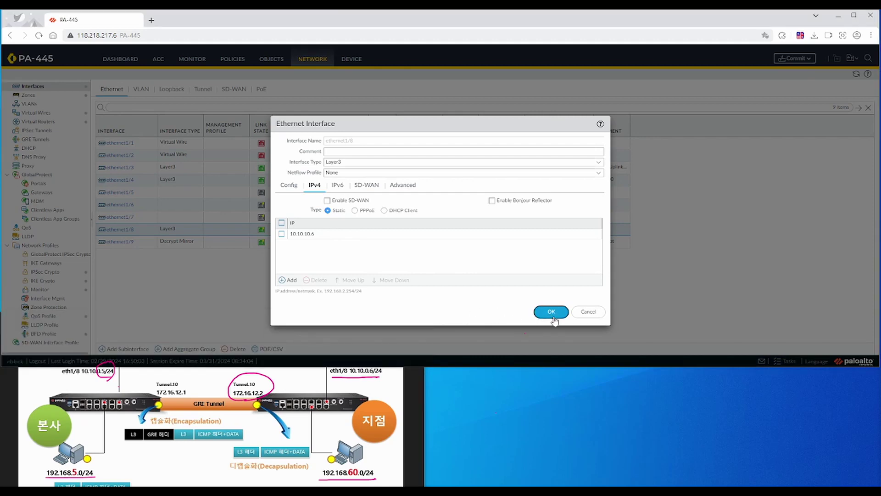
pyautogui.click(554, 317)
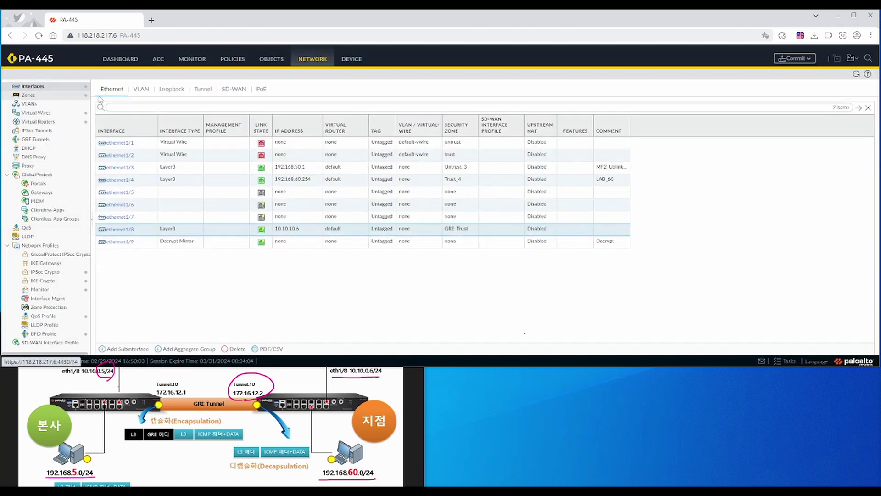
# Start an IPv4 static route named Test_Router in the default virtual router, with destination 10.10.10.0/24 and interface ethernet1/8
pyautogui.click(204, 89)
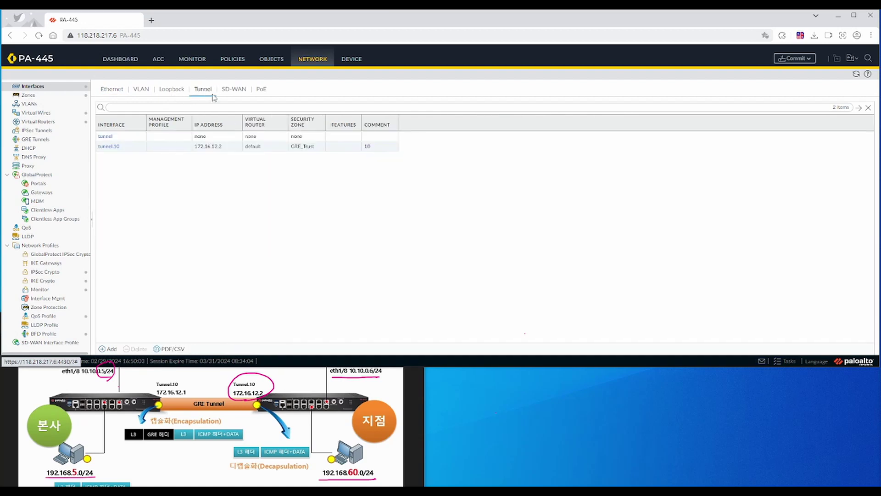
pyautogui.click(38, 122)
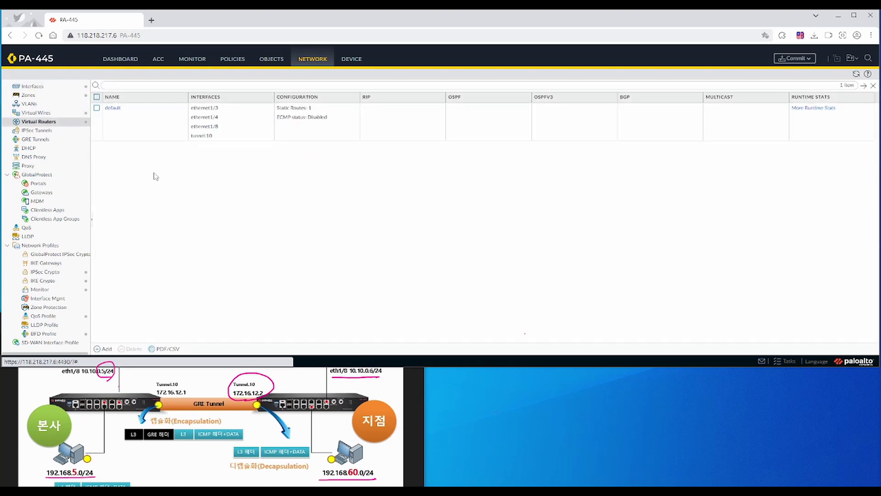
pyautogui.click(113, 110)
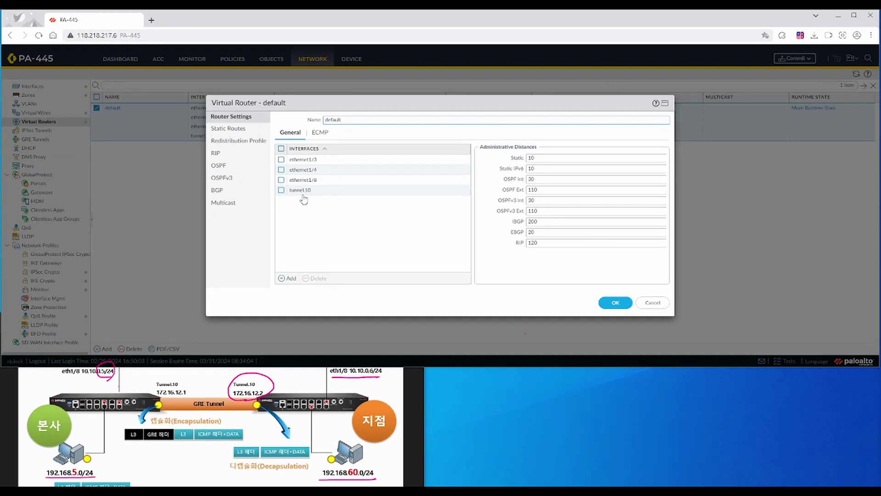
pyautogui.click(237, 130)
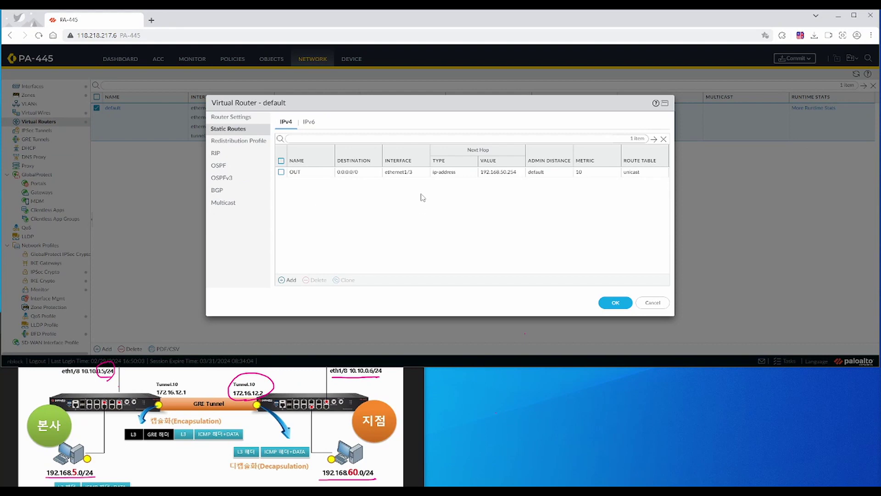
pyautogui.click(291, 281)
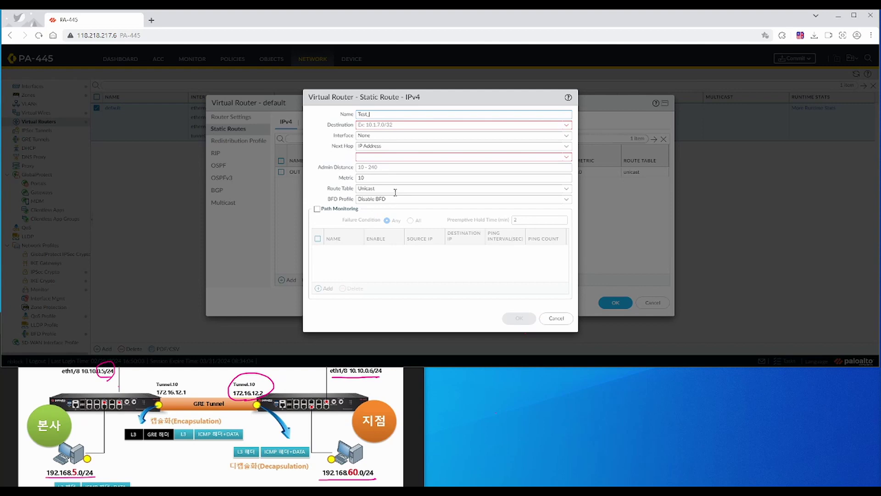
pyautogui.press('Tab')
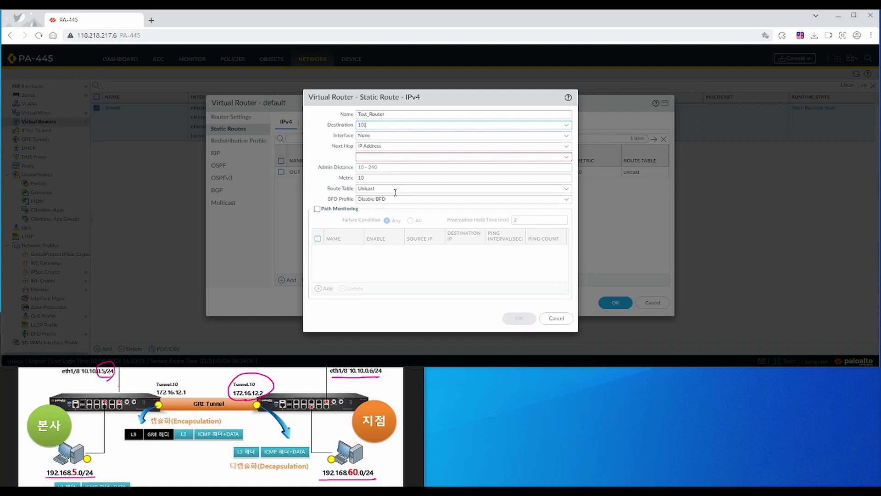
pyautogui.write('10.10.10.0/24')
pyautogui.click(566, 135)
pyautogui.click(438, 177)
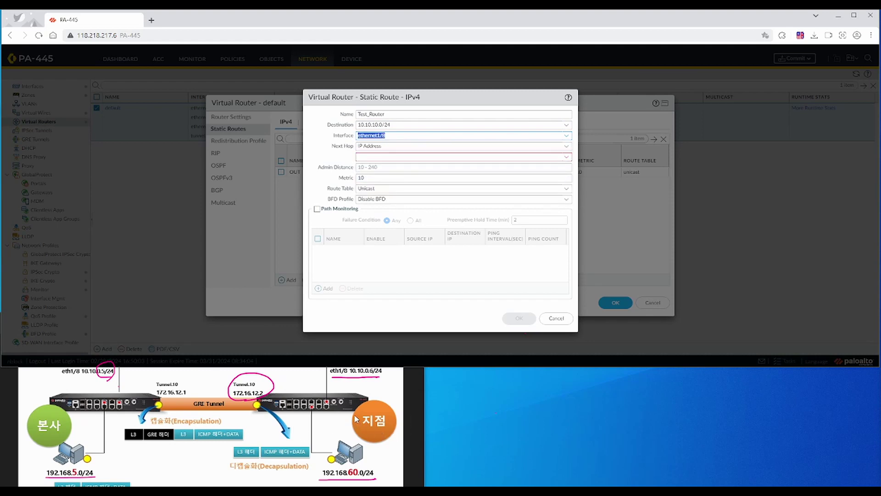
# Set the Test_Router route's next hop to the IP address 10.10.10.5 and save the route
pyautogui.click(356, 387)
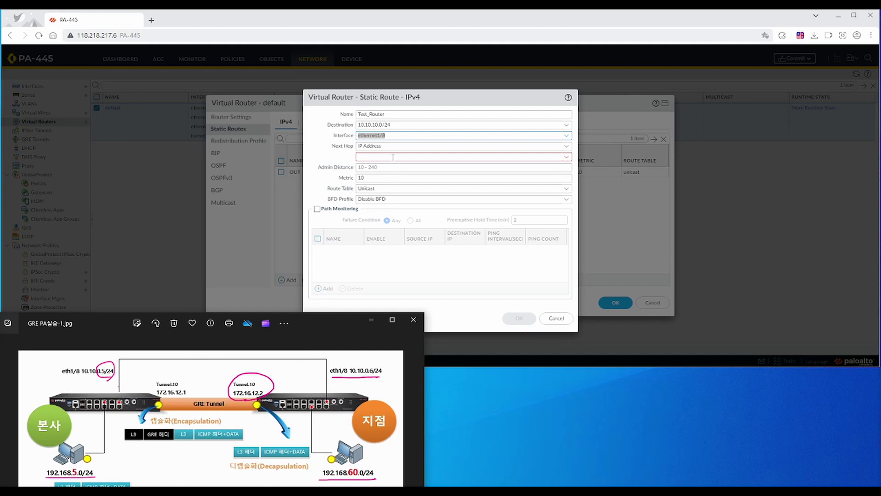
pyautogui.click(393, 157)
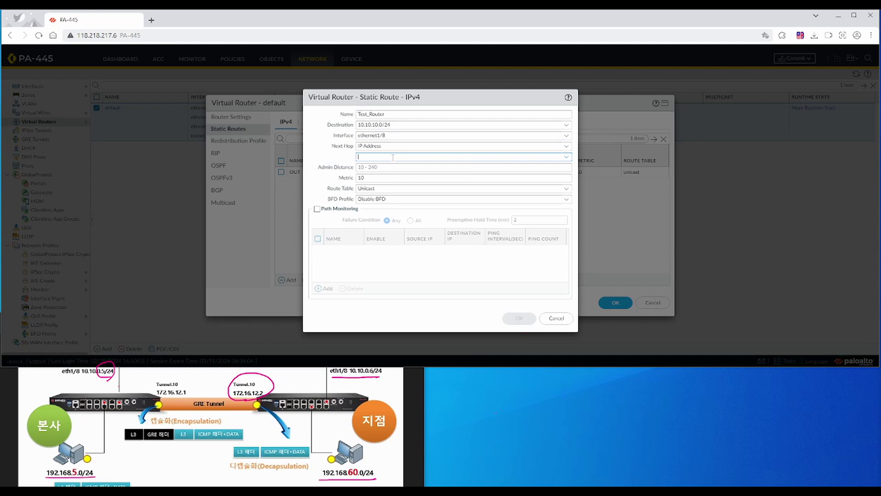
pyautogui.write('10')
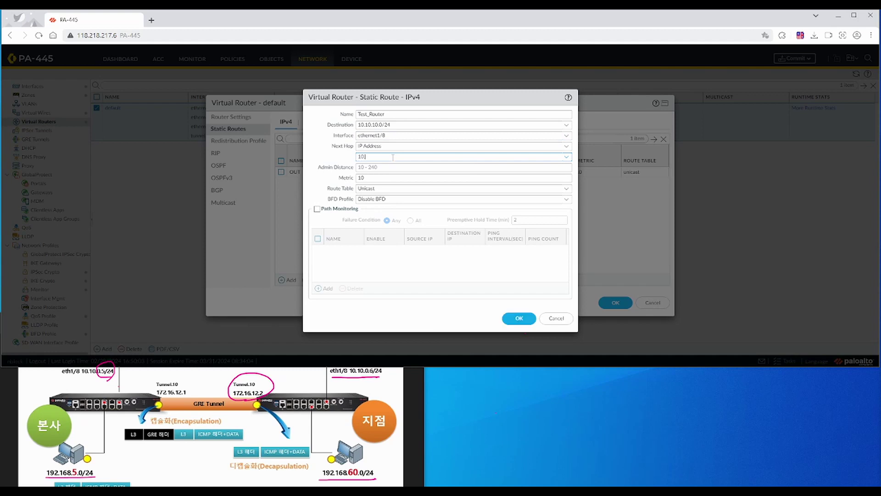
pyautogui.write('.10.10.')
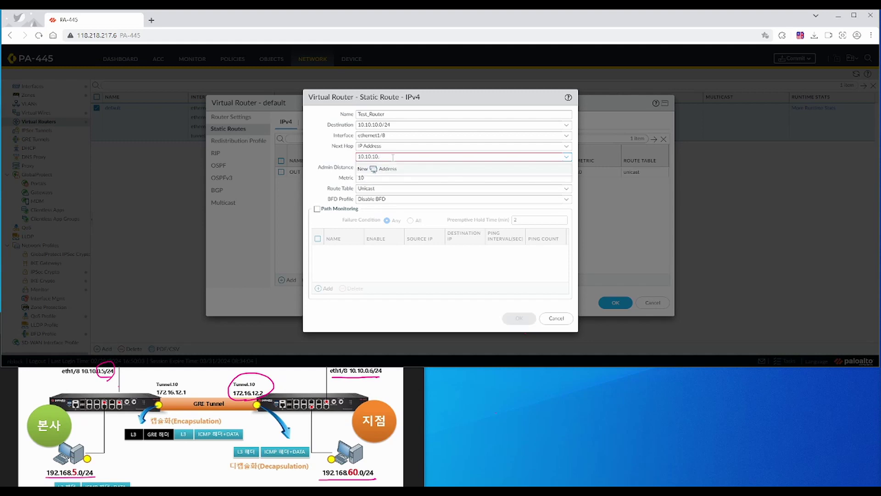
pyautogui.write('5')
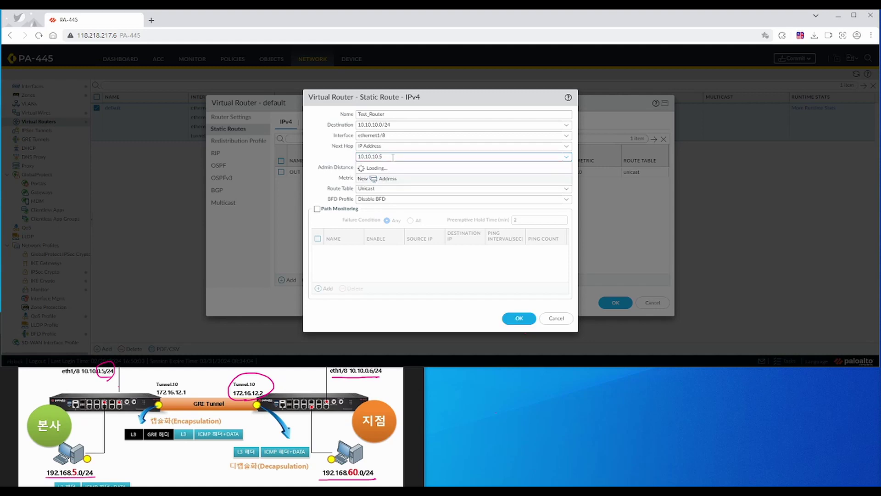
pyautogui.click(381, 322)
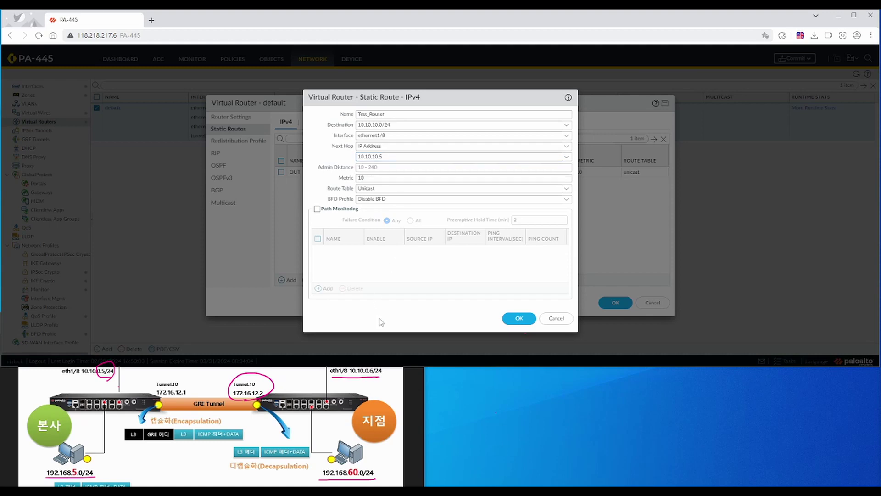
pyautogui.click(521, 320)
pyautogui.click(514, 318)
# Start another IPv4 static route named GRE_Static with the destination 192.168.5.0/24
pyautogui.click(289, 280)
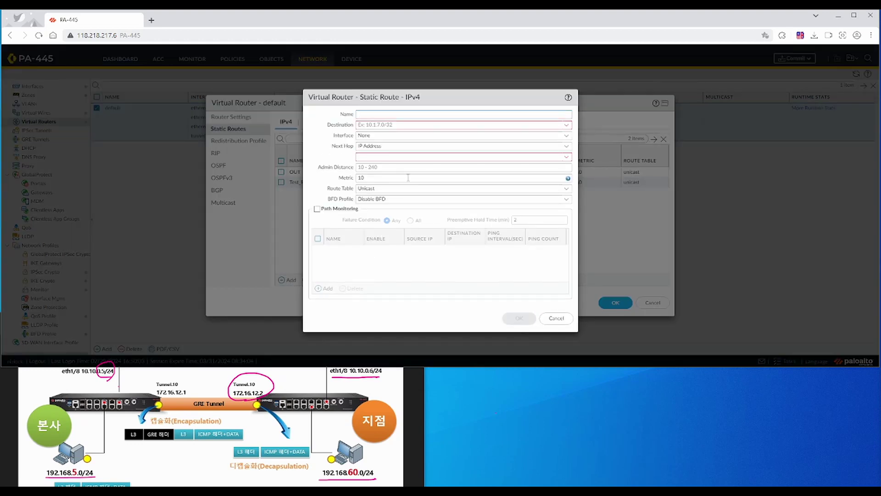
pyautogui.write('GRE_Static')
pyautogui.press('Tab')
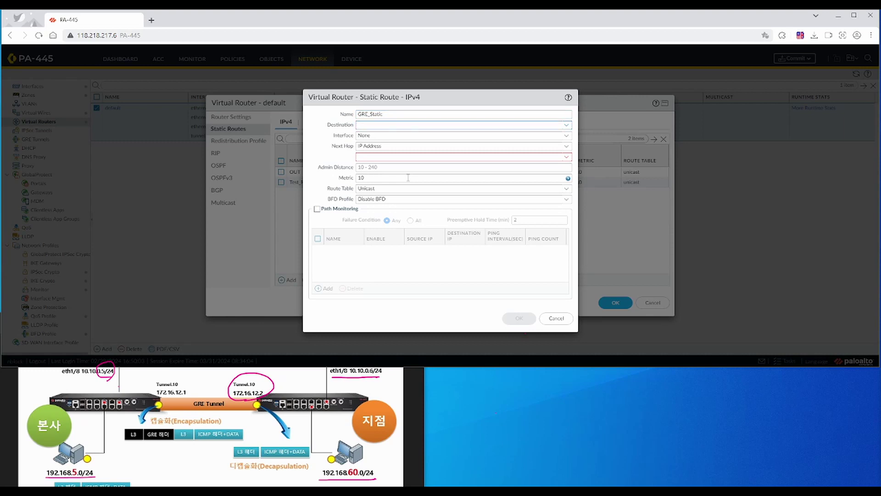
pyautogui.write('192.168')
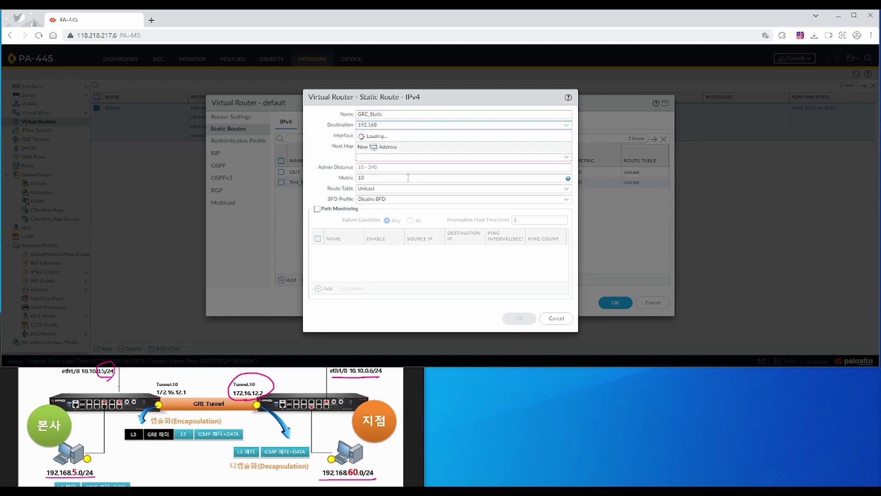
pyautogui.write('.5.0/24')
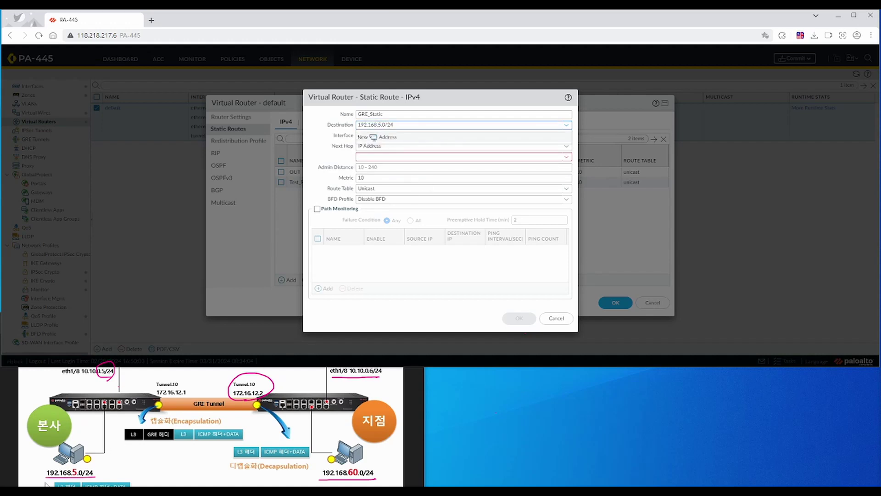
pyautogui.click(46, 473)
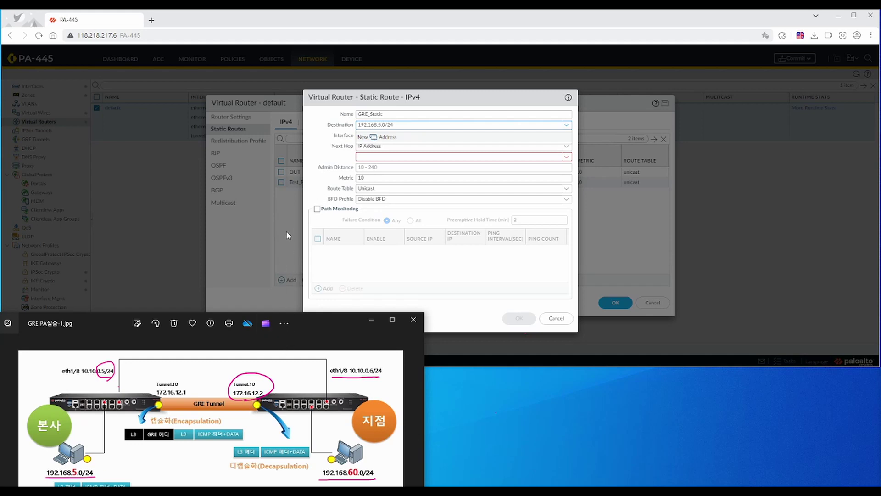
pyautogui.click(312, 200)
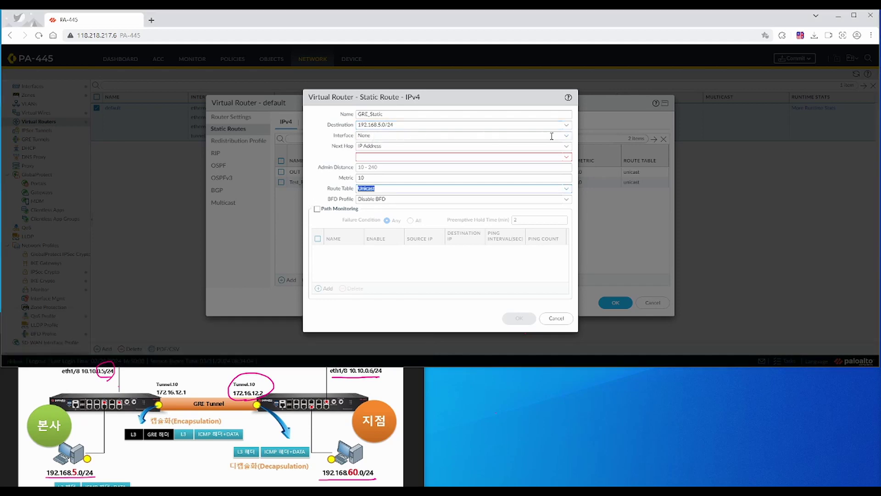
# Set the GRE_Static route's interface to tunnel.10 and its next hop to None, and save the route and the virtual router
pyautogui.click(566, 135)
pyautogui.click(372, 187)
pyautogui.click(322, 155)
pyautogui.click(567, 147)
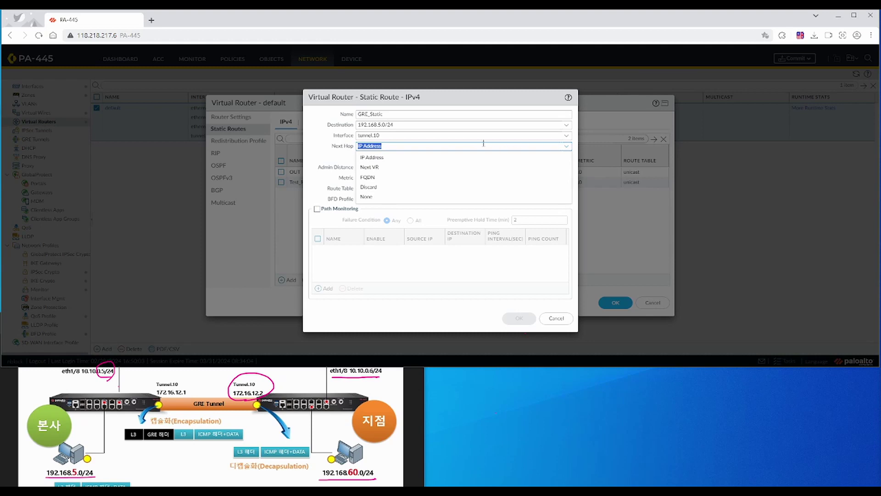
pyautogui.click(387, 197)
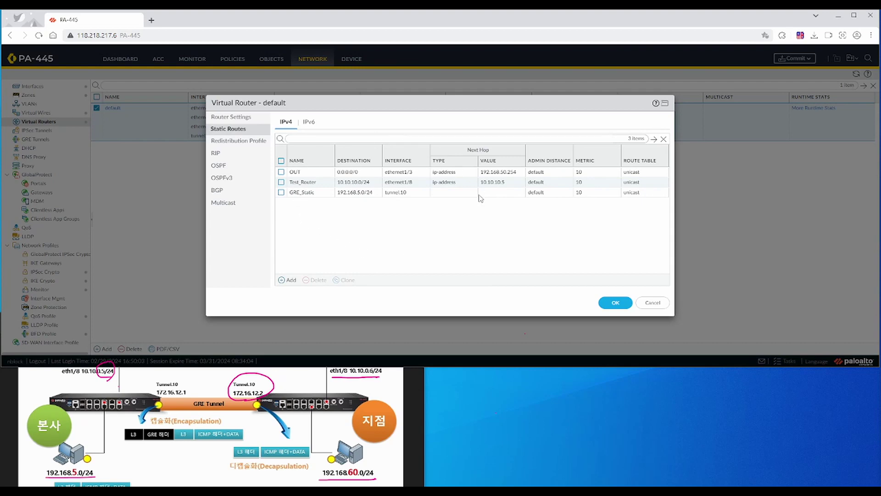
pyautogui.click(616, 303)
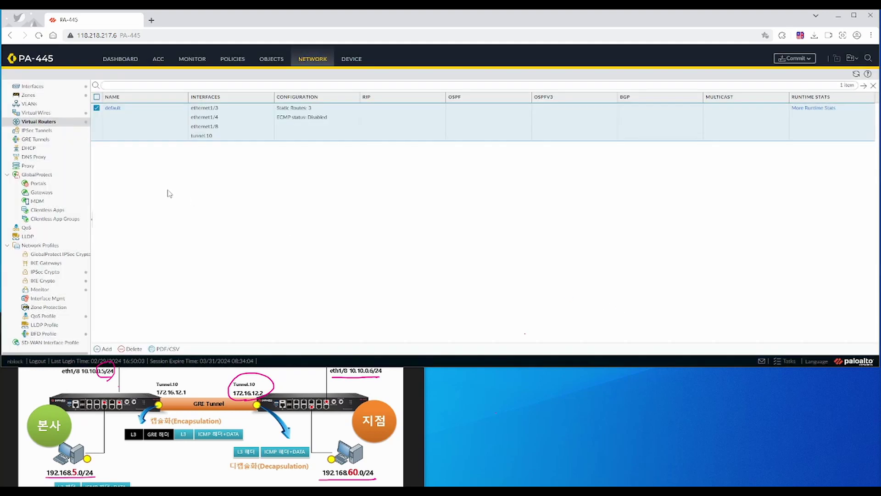
# Start a new GRE tunnel named GRE_tunnel10 with ethernet1/8 as its interface
pyautogui.click(39, 140)
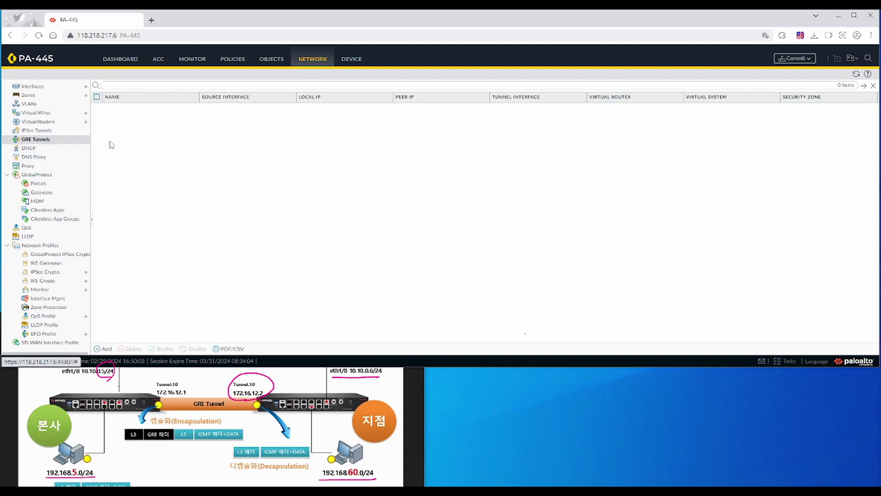
pyautogui.click(105, 349)
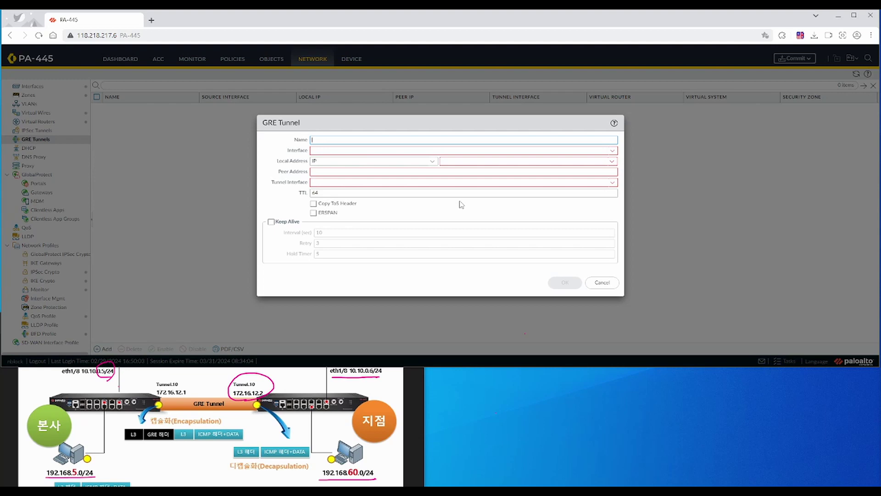
pyautogui.write('RE_tunnel10')
pyautogui.click(613, 152)
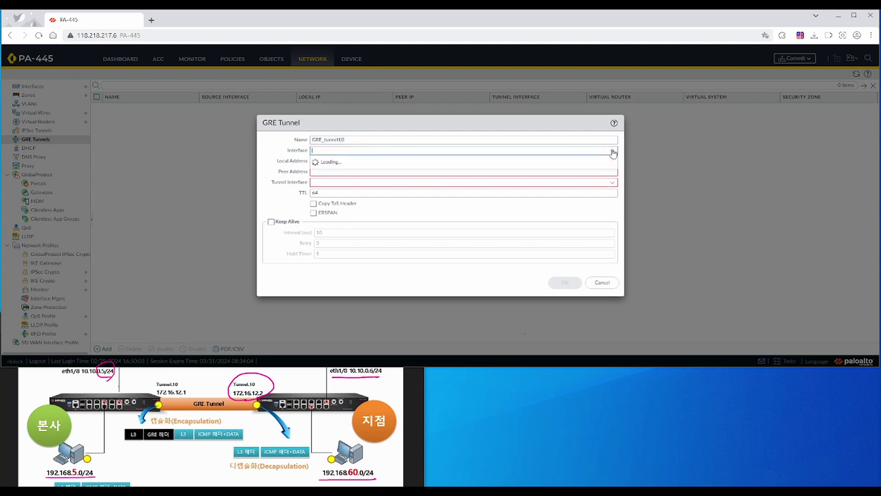
pyautogui.click(329, 183)
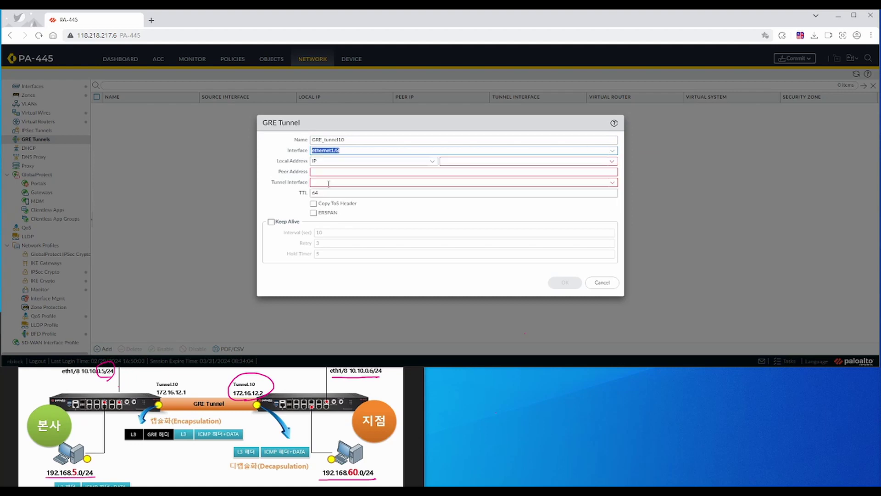
# Set the GRE tunnel's local address to the IP 10.10.10.6 and its peer address to 10.10.10.5
pyautogui.click(465, 162)
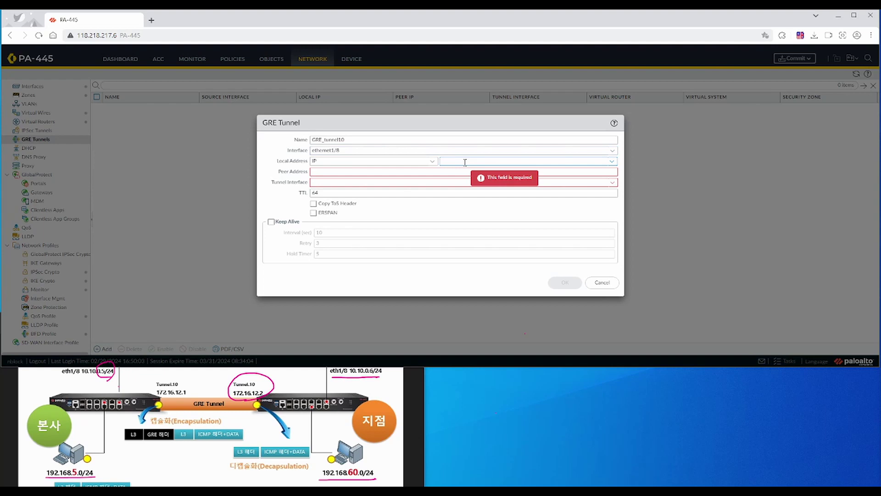
pyautogui.write('10.10.10.6')
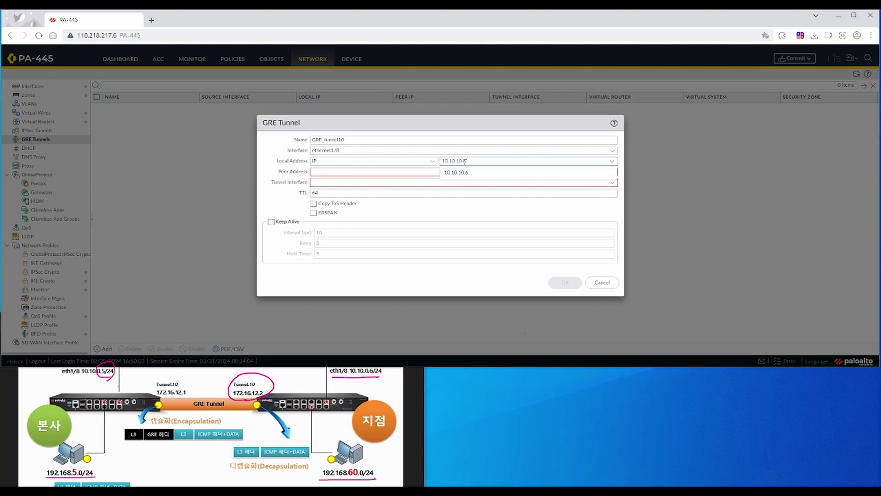
pyautogui.click(376, 173)
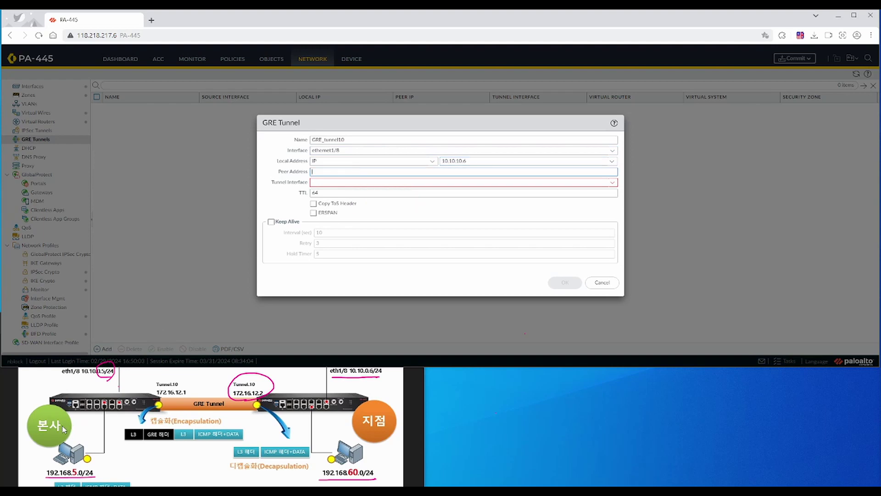
pyautogui.click(97, 386)
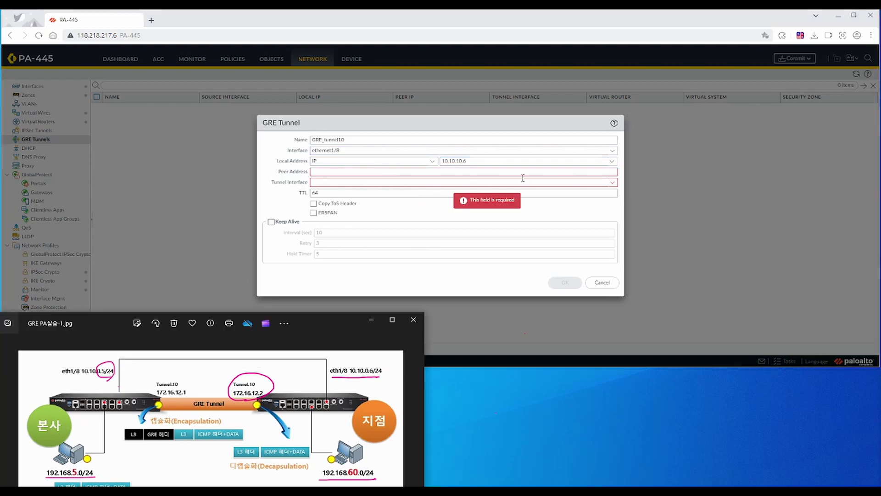
pyautogui.click(585, 173)
pyautogui.write('10.10.10.5')
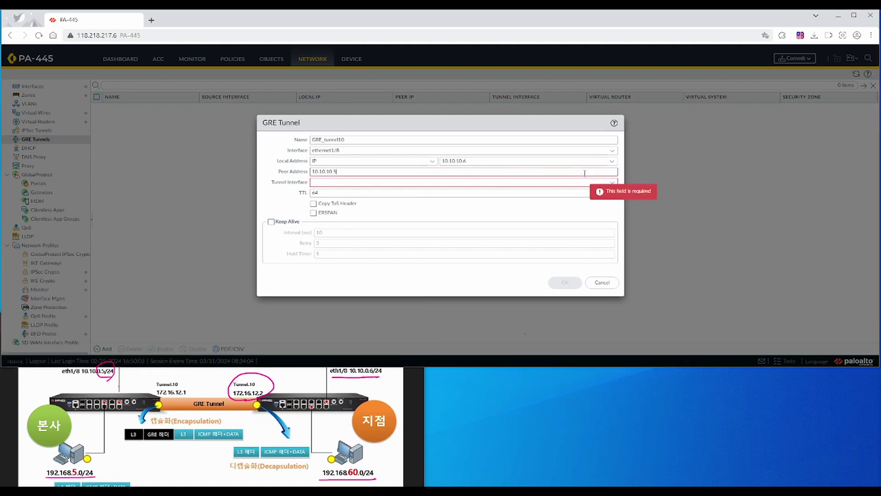
# Assign tunnel.10 as the GRE tunnel's tunnel interface, enable Keep Alive with its default values, and save the tunnel
pyautogui.click(614, 185)
pyautogui.click(338, 205)
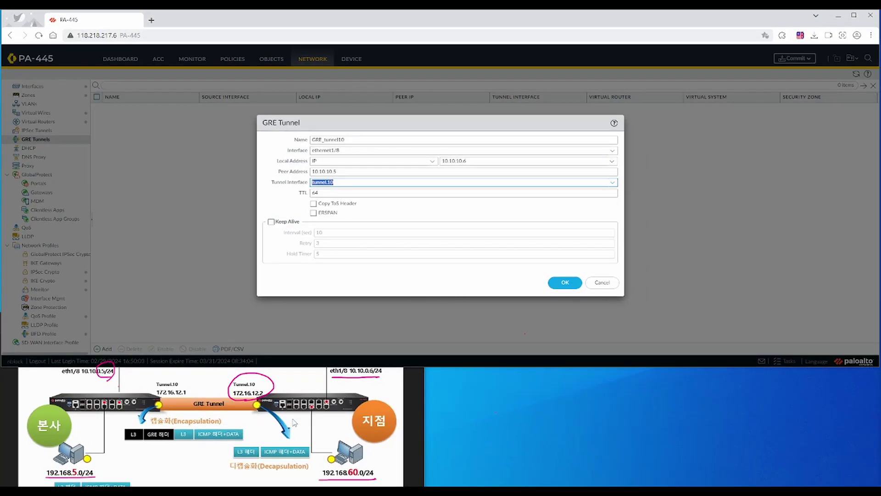
pyautogui.click(272, 224)
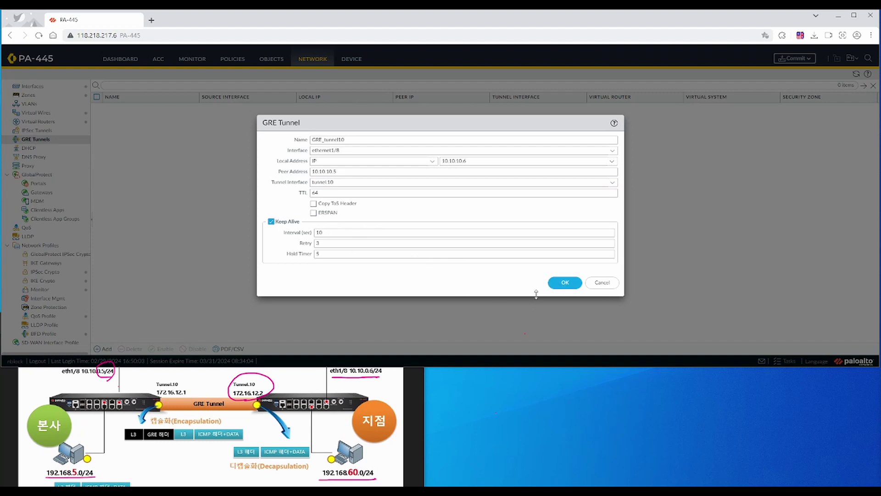
pyautogui.click(564, 282)
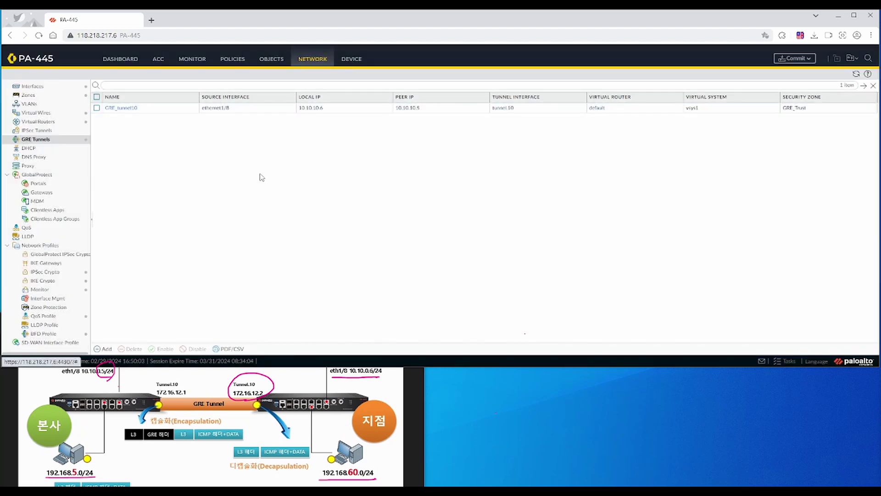
# Commit all pending changes, including the new GRE tunnel, and close the commit status
pyautogui.click(789, 60)
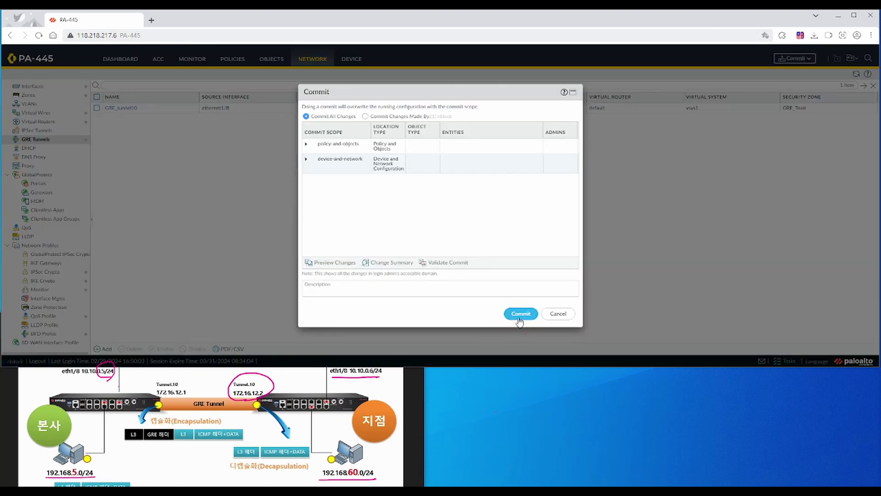
pyautogui.click(520, 315)
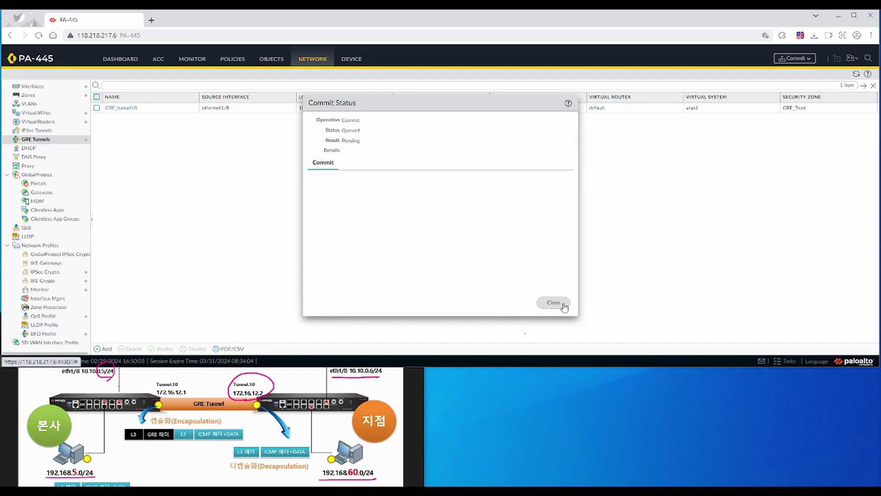
pyautogui.click(561, 304)
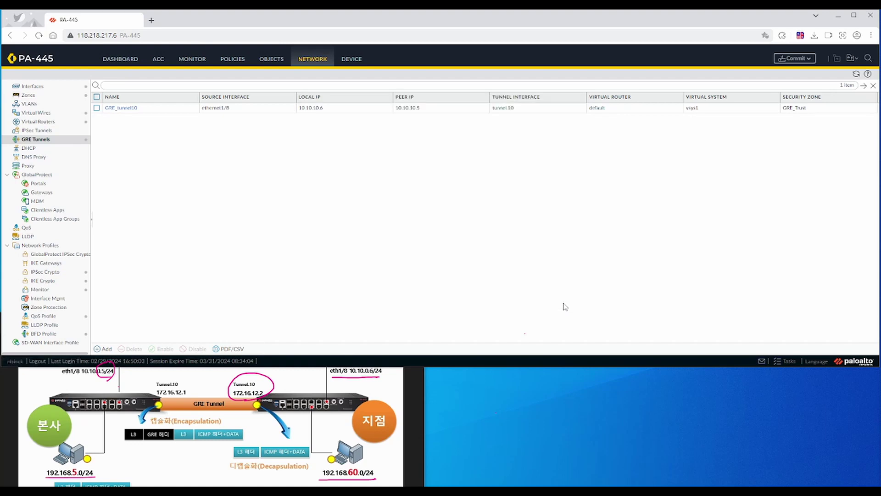
# Review the security policy rules to see which are disabled and which active rule handles the Trust_4 and Untrust_3 traffic
pyautogui.click(238, 59)
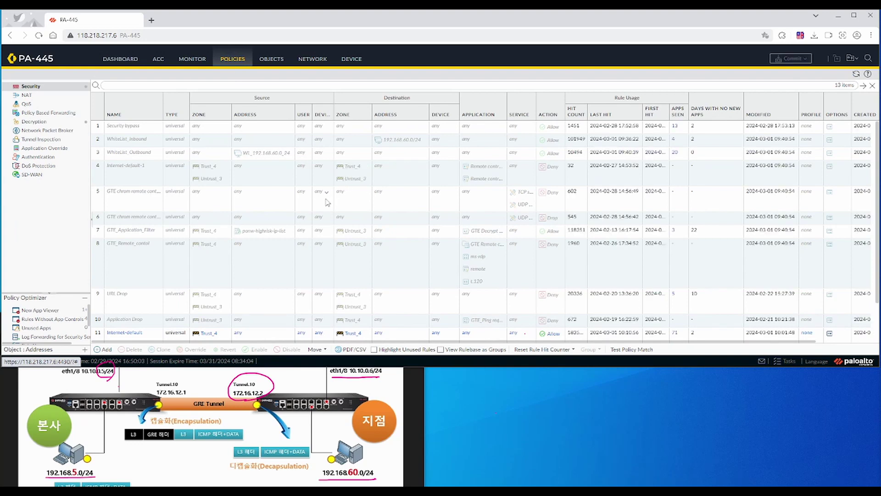
pyautogui.scroll(-1, 299, 238)
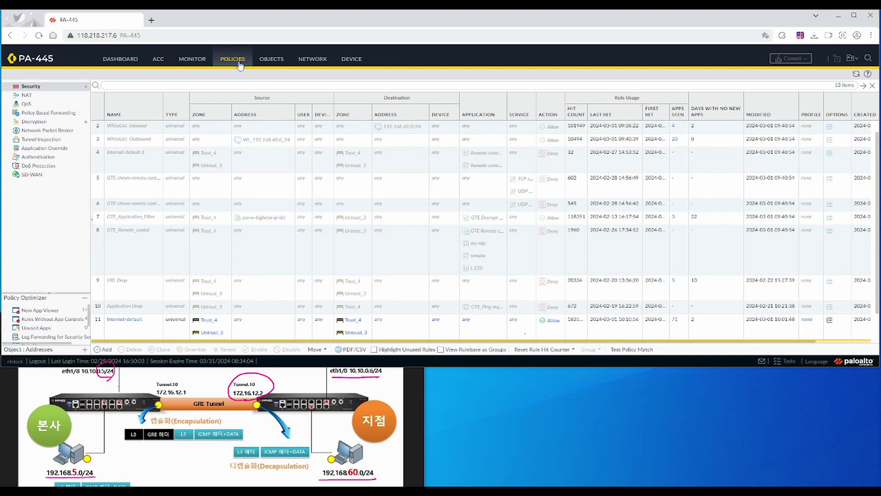
pyautogui.scroll(-1, 347, 291)
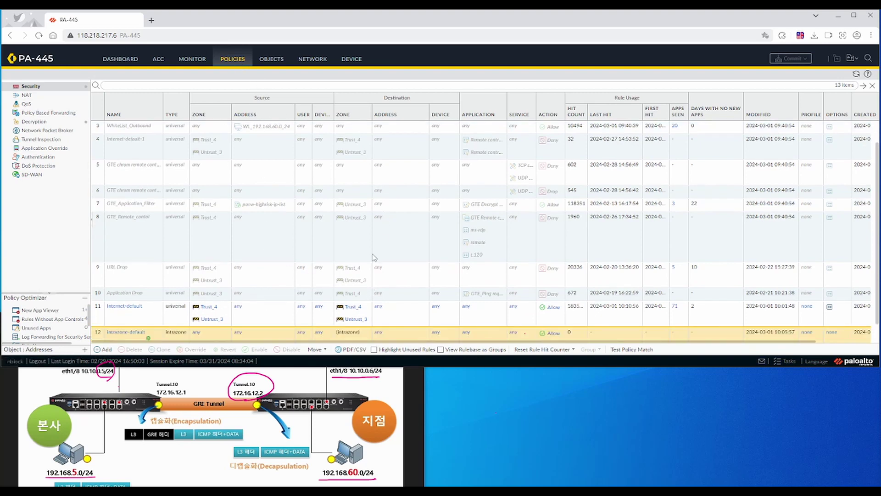
pyautogui.scroll(2, 275, 271)
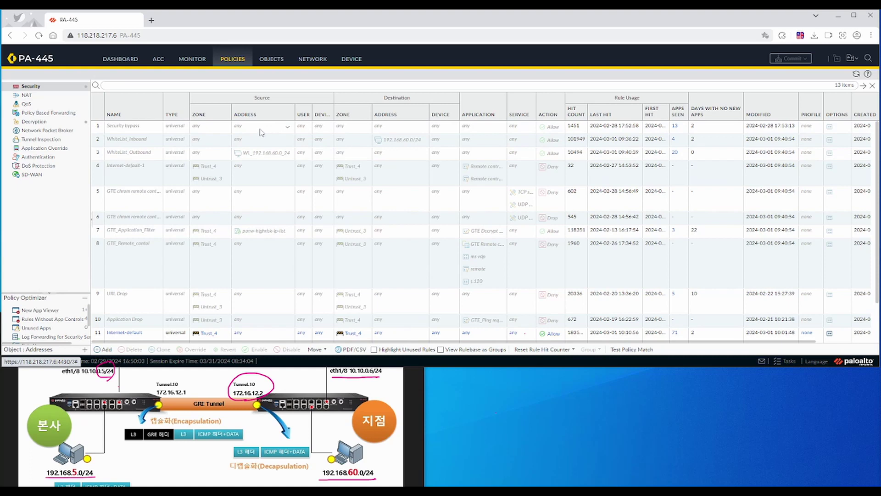
pyautogui.click(100, 132)
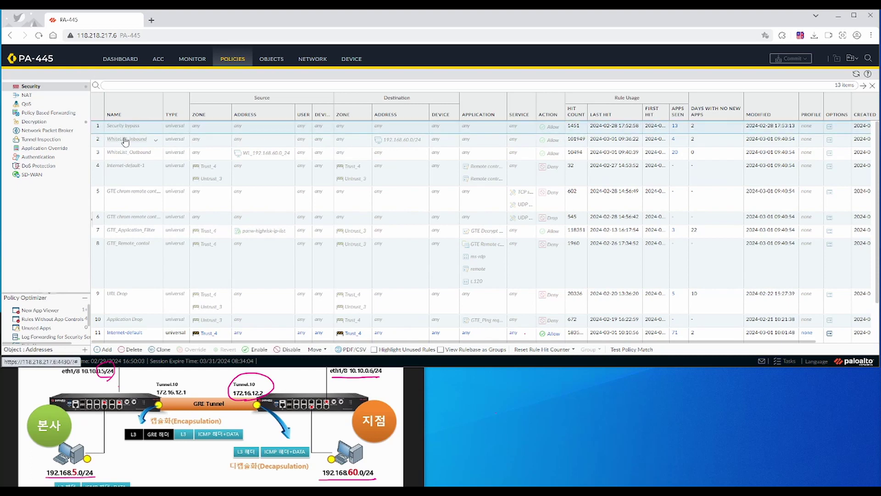
pyautogui.click(95, 145)
pyautogui.click(94, 157)
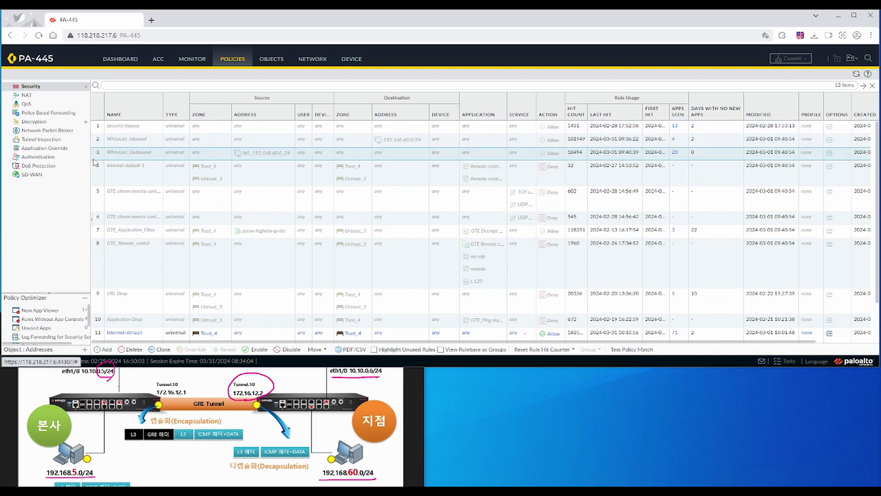
pyautogui.click(98, 180)
pyautogui.click(99, 209)
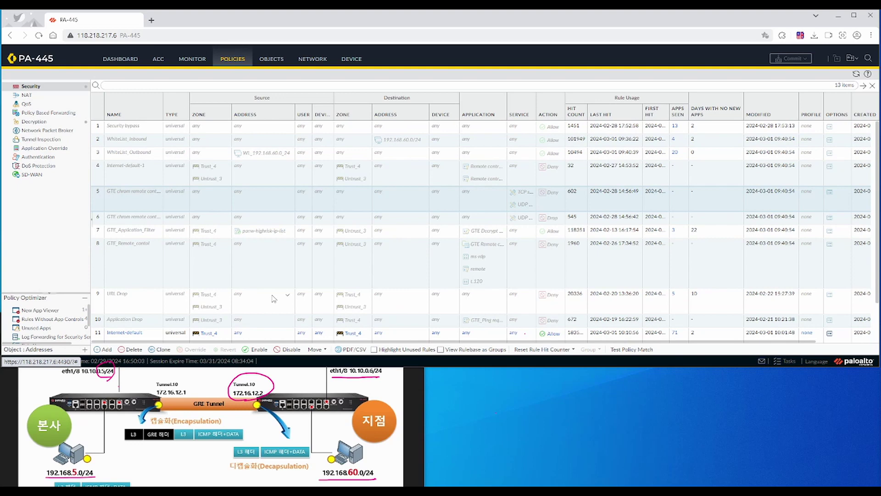
pyautogui.scroll(-1, 377, 275)
pyautogui.scroll(-2, 376, 274)
# Open the Internet-default security rule for editing and add GRE_Trust to its source zones
pyautogui.click(141, 307)
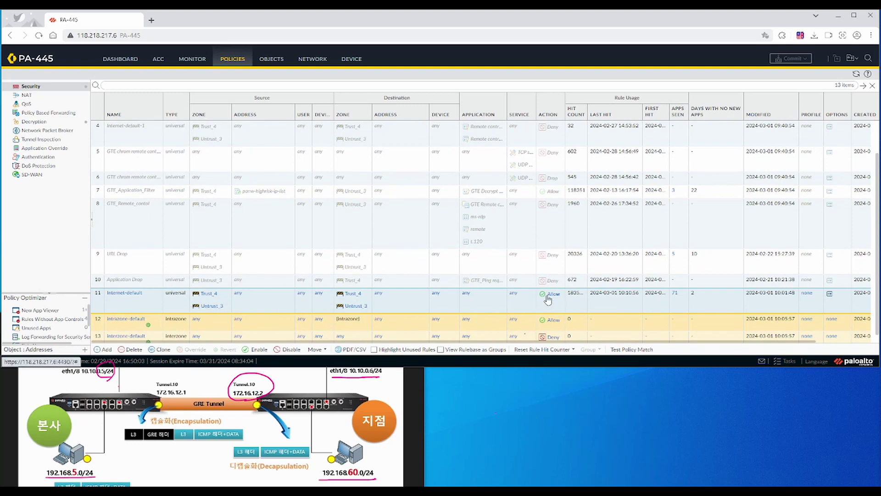
pyautogui.click(127, 295)
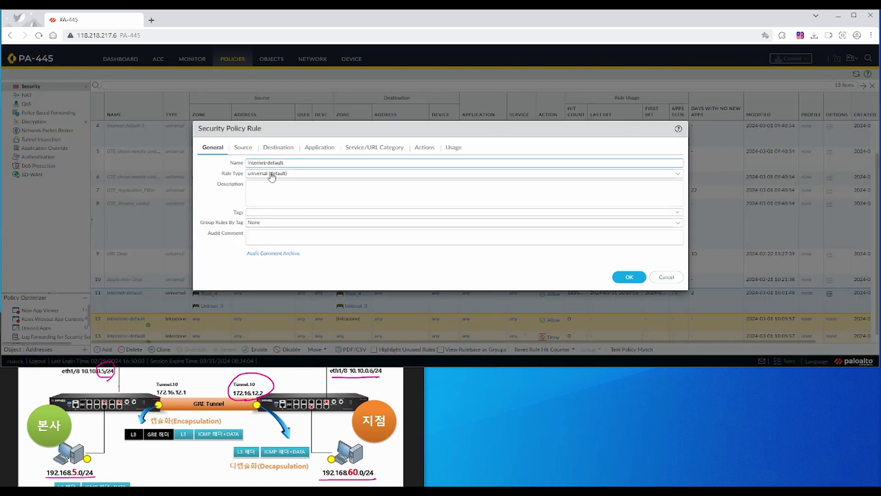
pyautogui.click(242, 148)
pyautogui.click(212, 257)
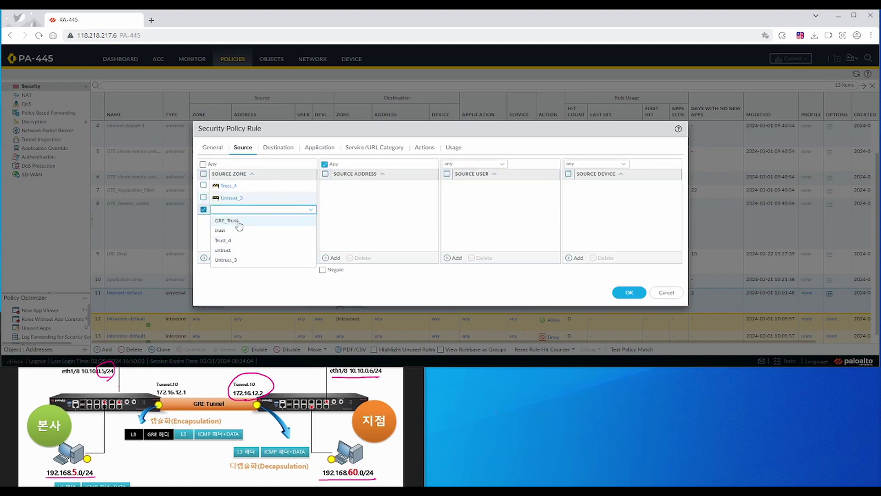
pyautogui.click(232, 221)
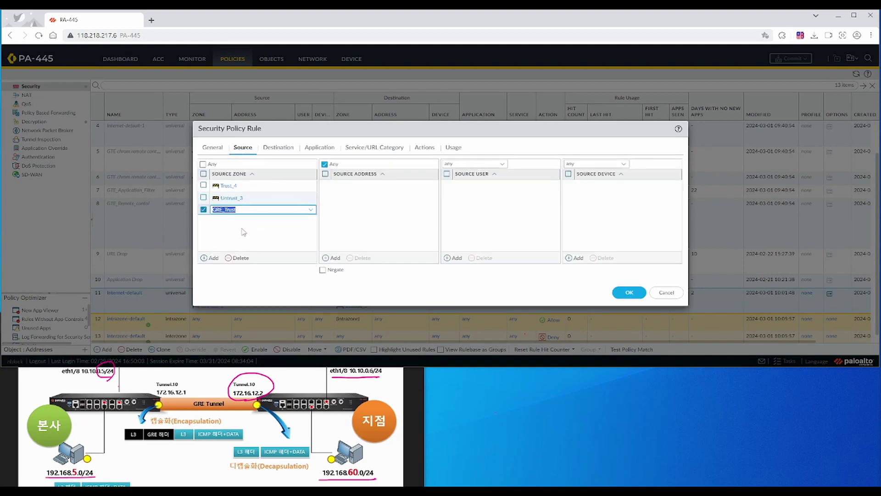
# Add GRE_Trust to the Internet-default rule's destination zones and save the rule
pyautogui.click(279, 147)
pyautogui.click(213, 257)
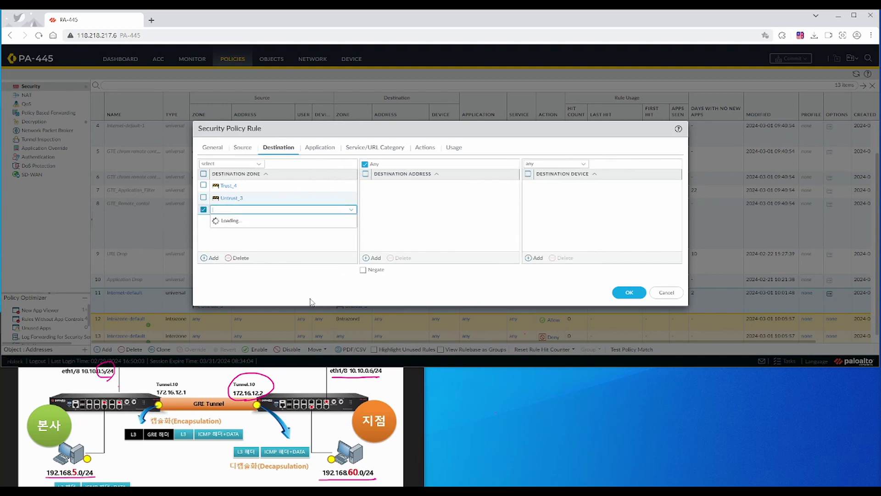
pyautogui.click(229, 220)
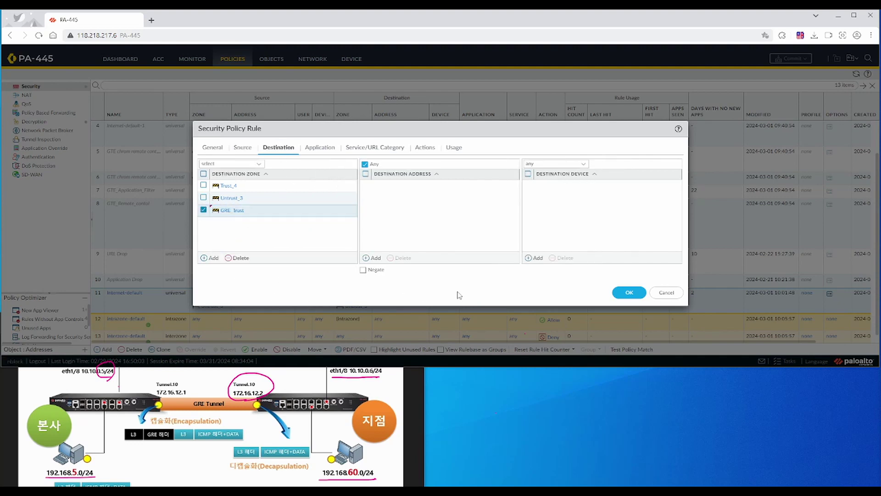
pyautogui.click(625, 293)
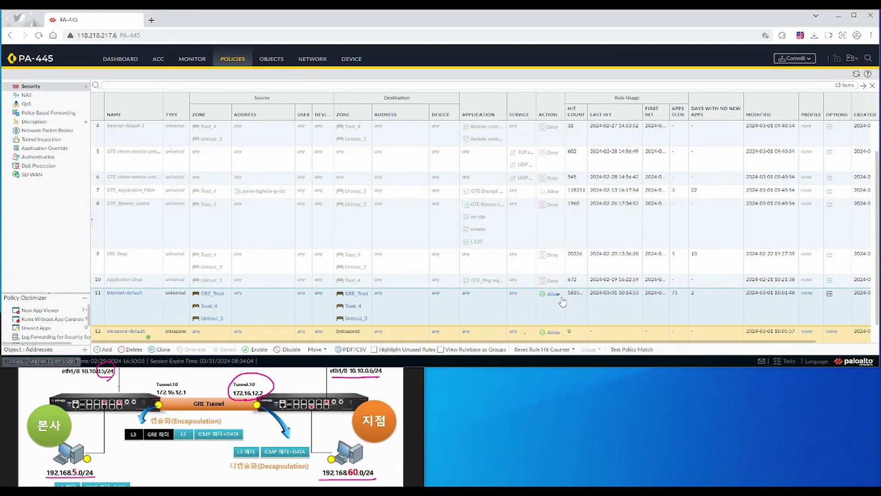
# Commit the security policy change, wait for the commit to finish, and close its status
pyautogui.click(796, 59)
pyautogui.click(522, 315)
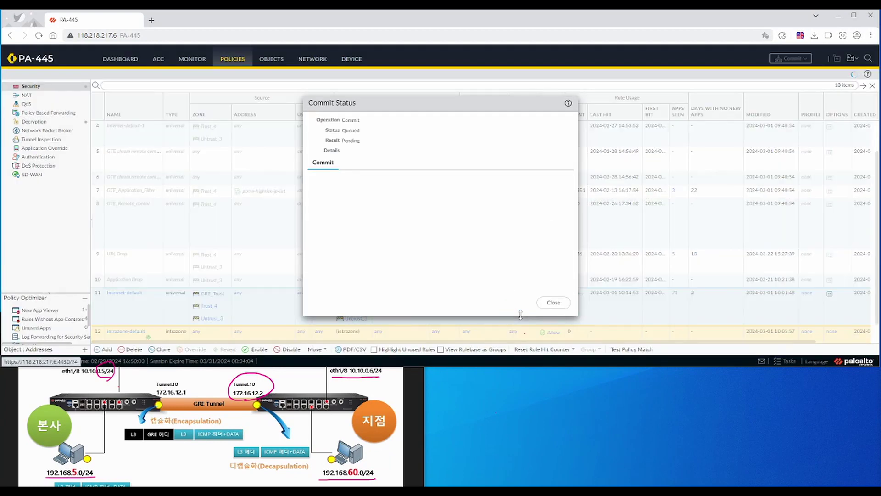
pyautogui.click(224, 457)
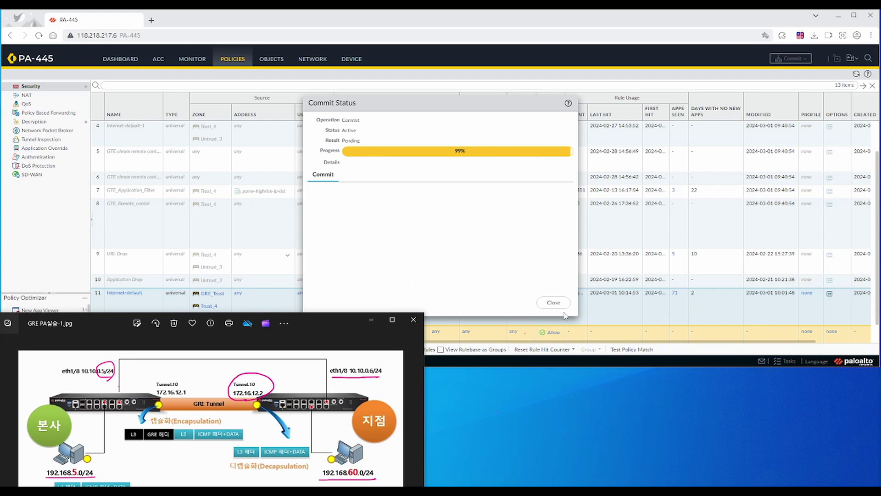
pyautogui.click(476, 277)
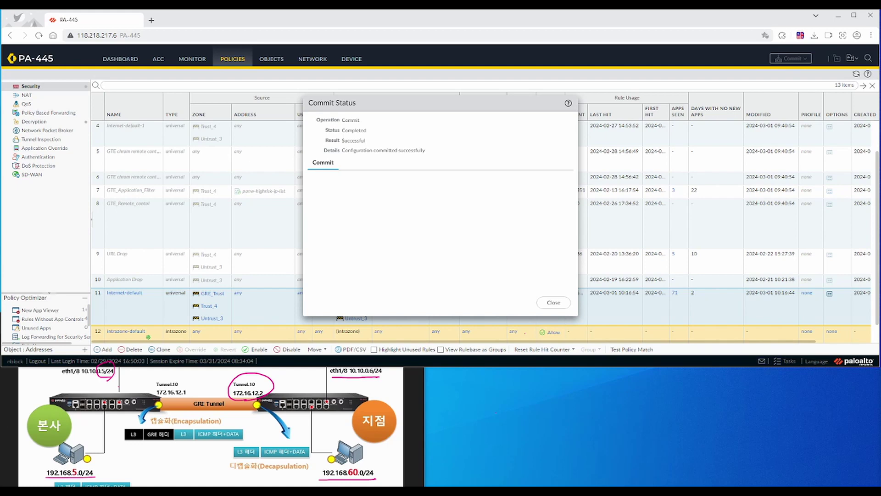
pyautogui.click(553, 302)
# Switch to the remote desktop session and ping 192.168.5.110 from its command prompt to test the tunnel
pyautogui.moveTo(0, 71); pyautogui.dragTo(688, 74)
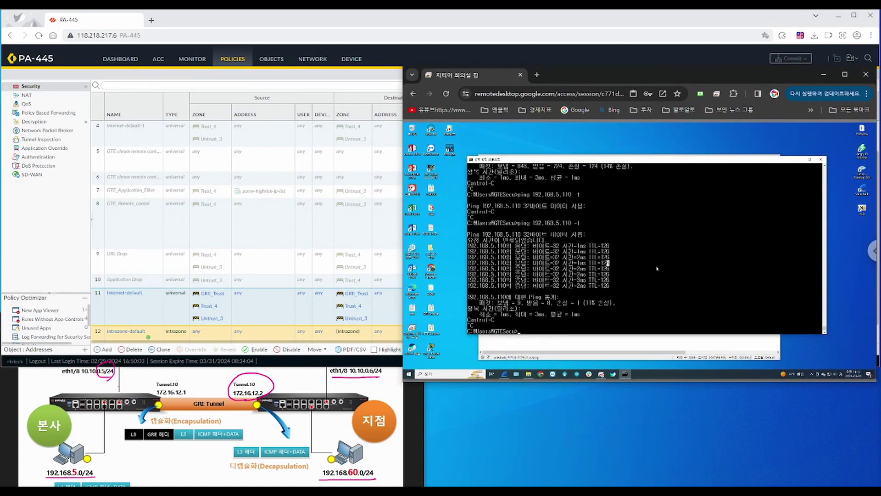
pyautogui.write('ping 192.168.5.110')
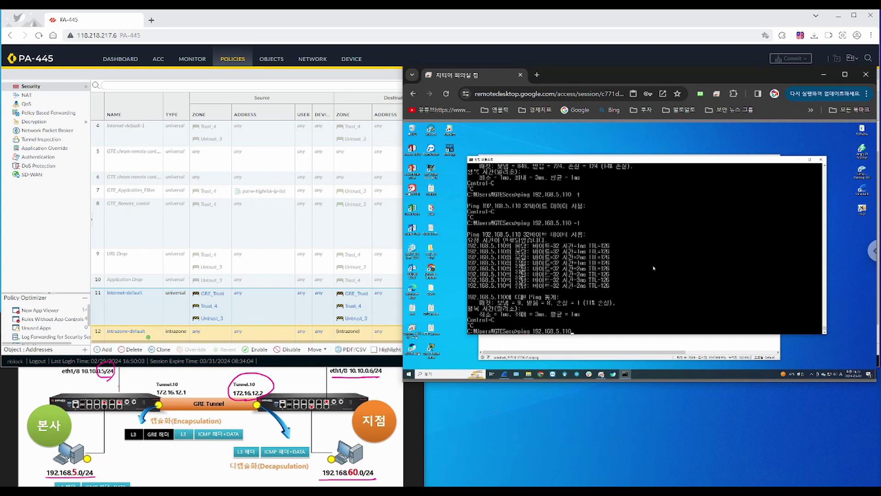
pyautogui.press('Return')
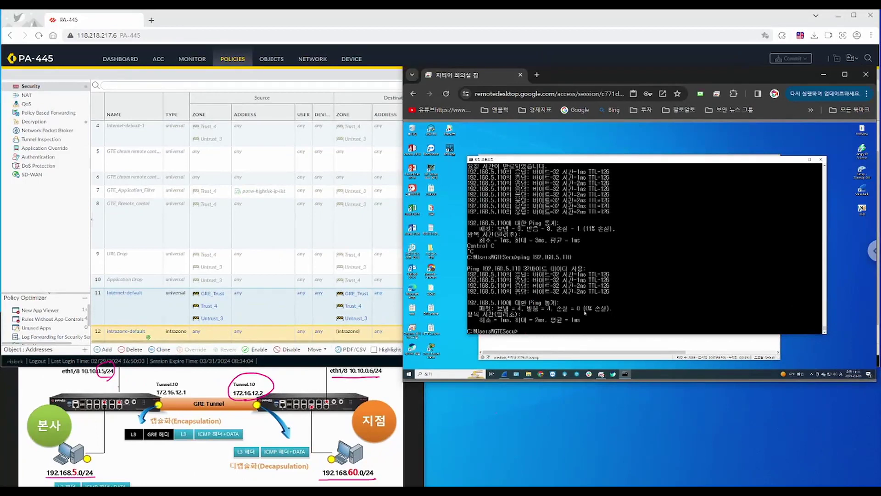
# Start a continuous ping to 192.168.5.110 with the -t option and move the remote desktop window out of the way
pyautogui.press('Up')
pyautogui.press('Return')
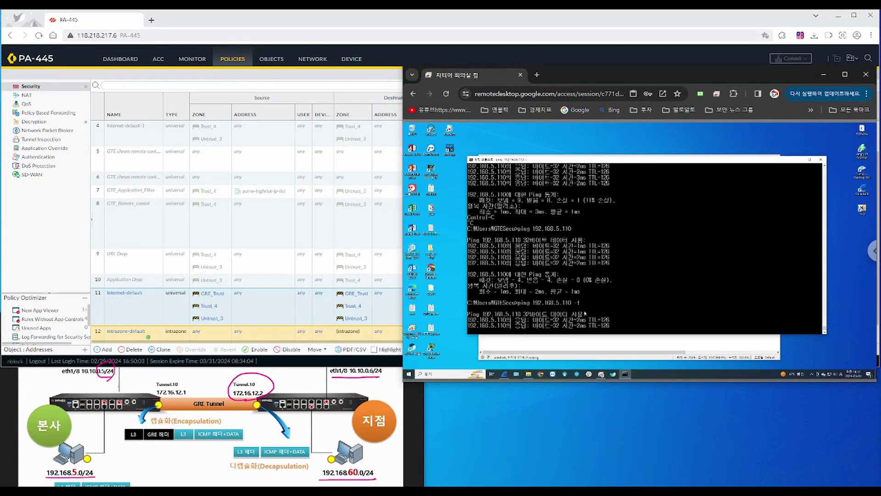
pyautogui.moveTo(605, 68); pyautogui.dragTo(0, 161)
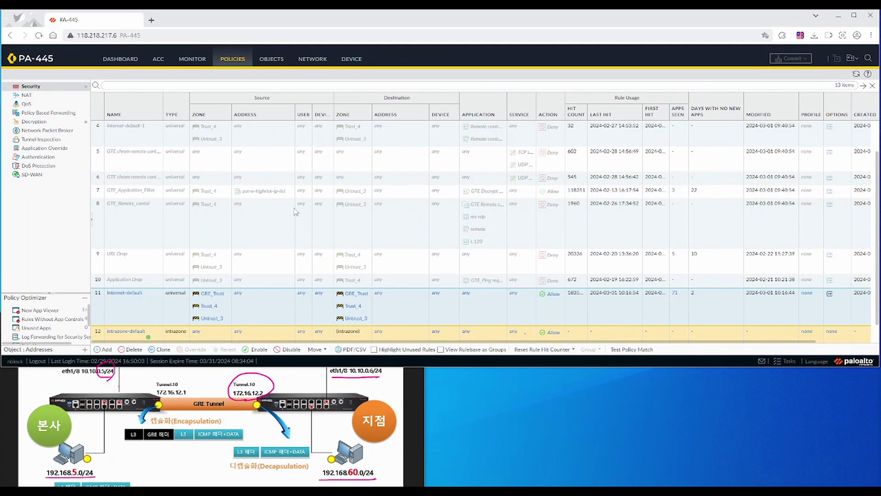
# Review the firewall's traffic log for the ping sessions between the Trust_4 and GRE_Trust zones
pyautogui.click(195, 62)
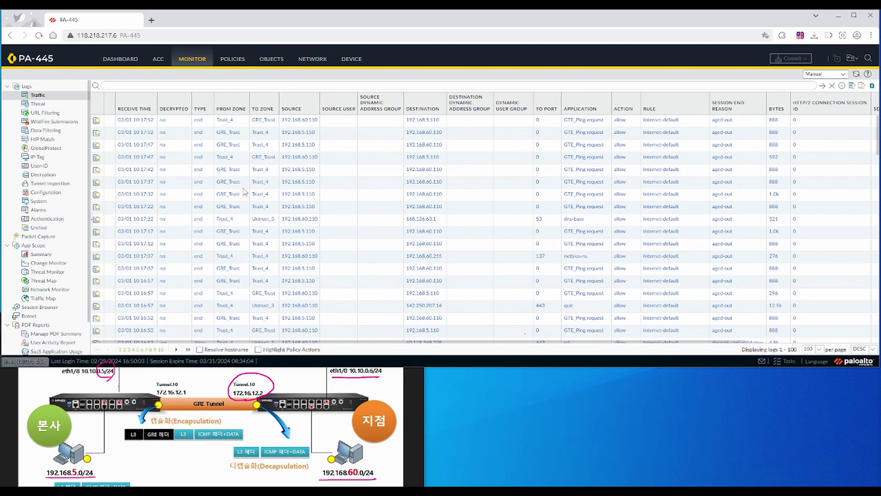
pyautogui.scroll(-1, 616, 237)
pyautogui.scroll(-2, 616, 237)
pyautogui.scroll(3, 609, 242)
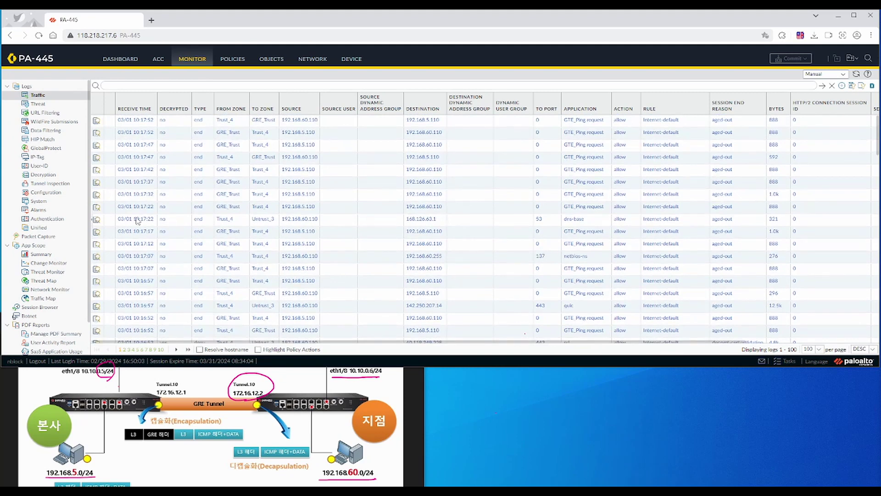
# Edit the existing packet capture filter to use ingress interface ethernet1/8 and protocol 47, and save it
pyautogui.click(37, 236)
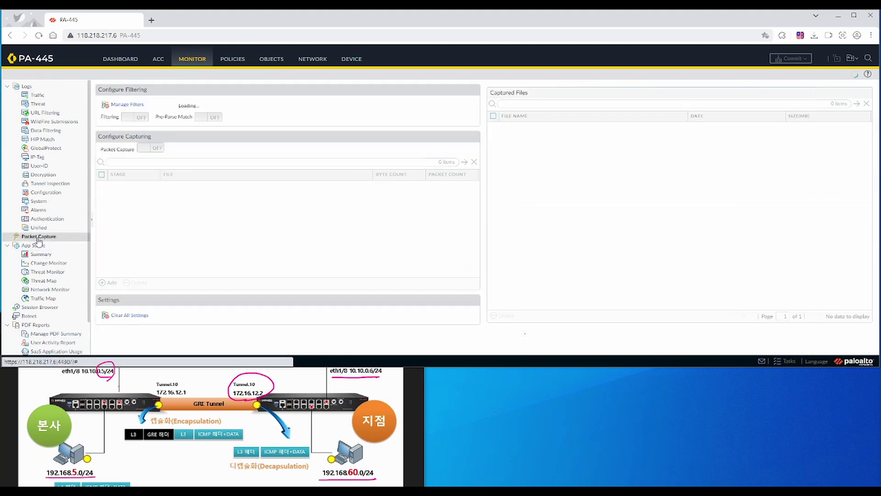
pyautogui.click(128, 106)
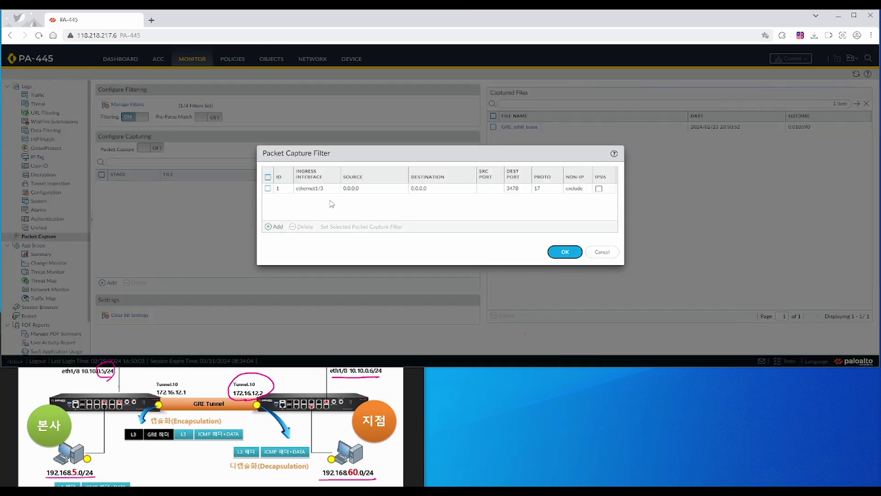
pyautogui.click(329, 193)
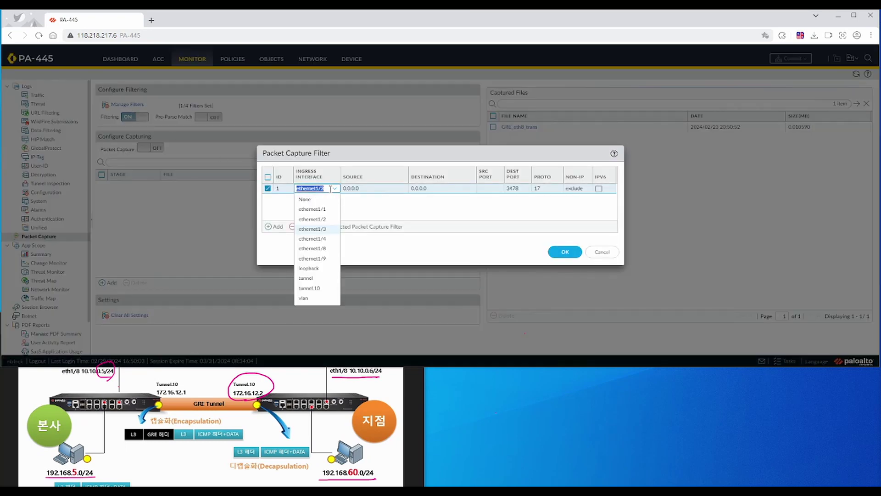
pyautogui.click(324, 248)
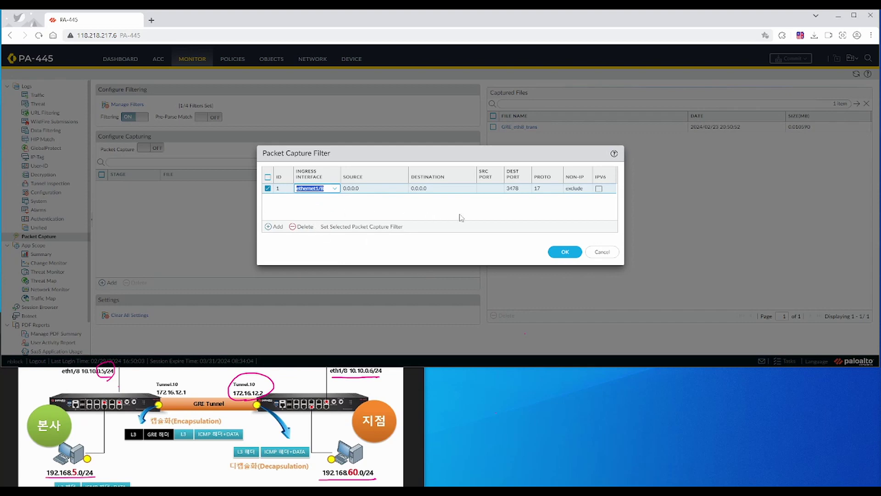
pyautogui.click(545, 192)
pyautogui.click(547, 191)
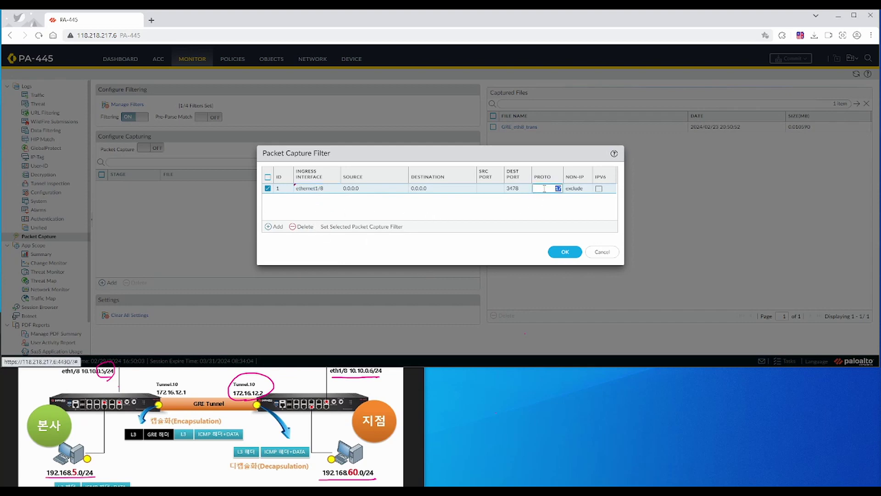
pyautogui.write('4')
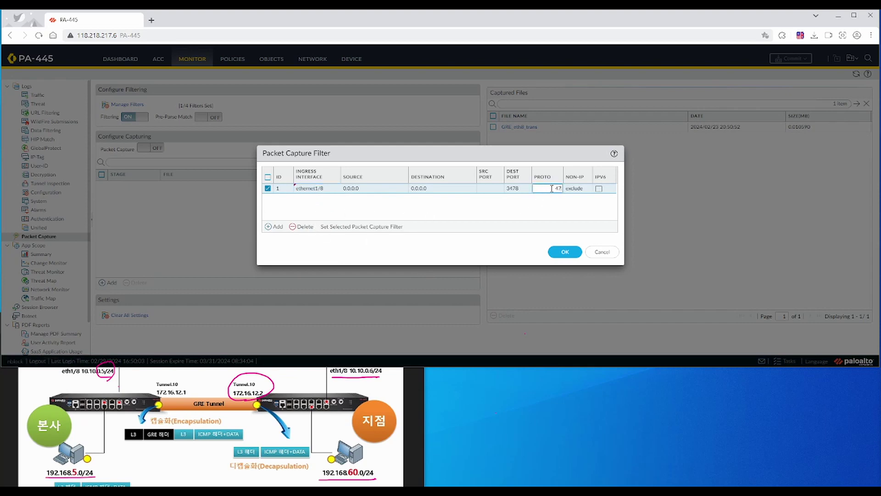
pyautogui.click(514, 224)
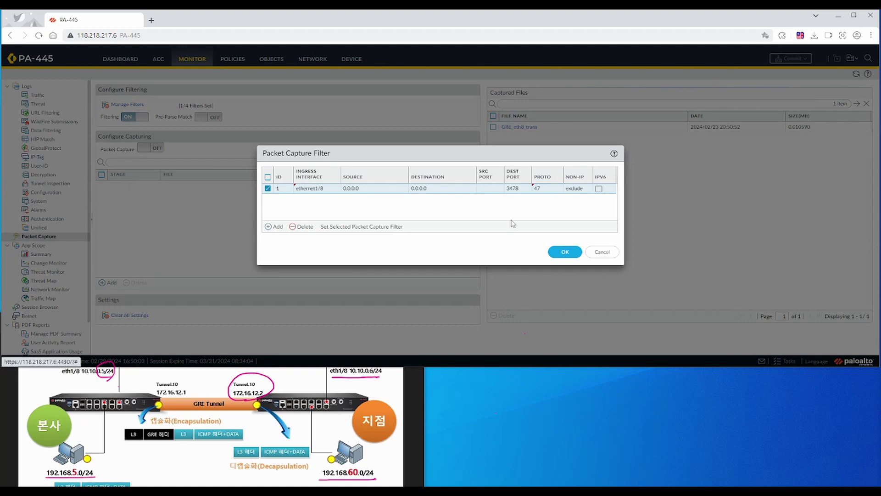
pyautogui.click(568, 252)
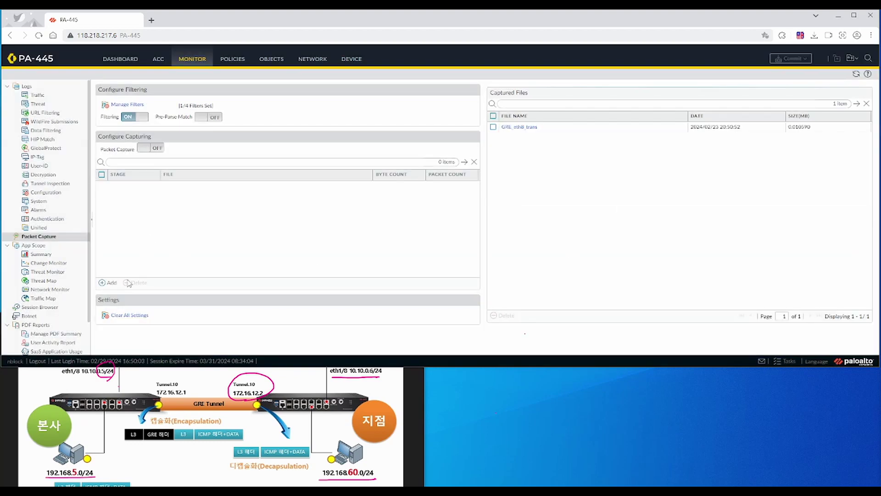
# Add a transmit packet capture stage with file name GRE_eth8 and a packet count of 100
pyautogui.click(108, 283)
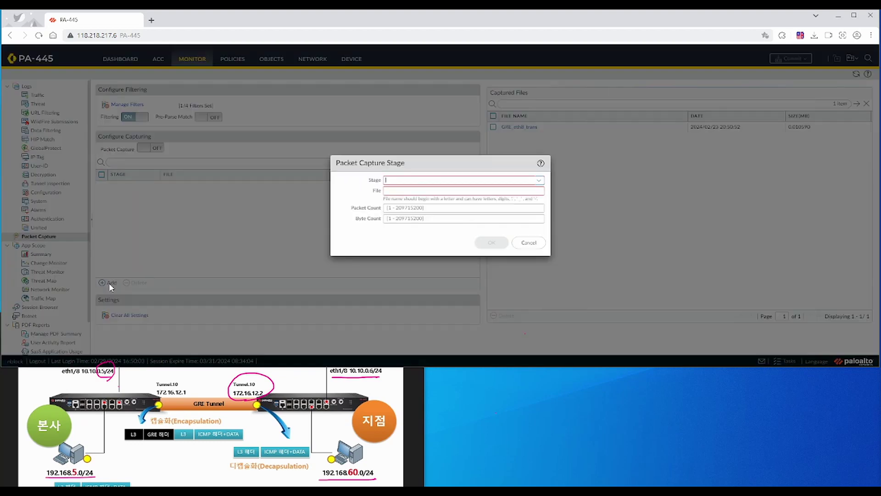
pyautogui.click(538, 185)
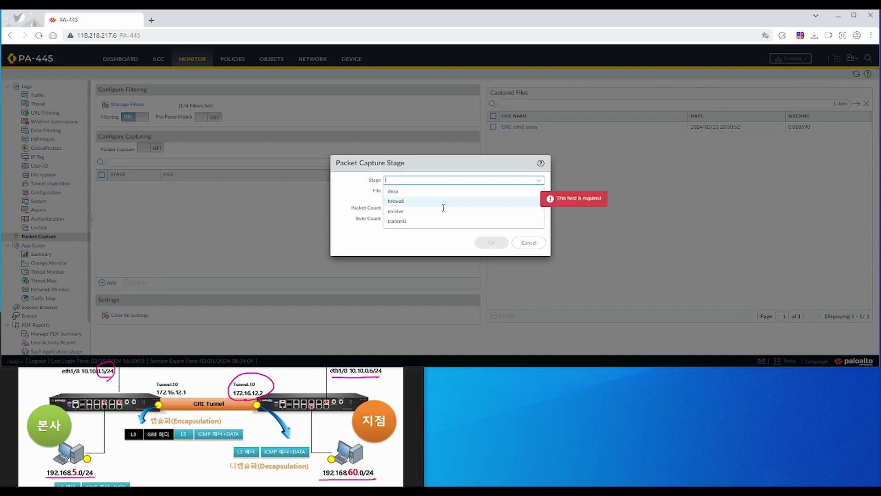
pyautogui.click(408, 222)
pyautogui.click(407, 191)
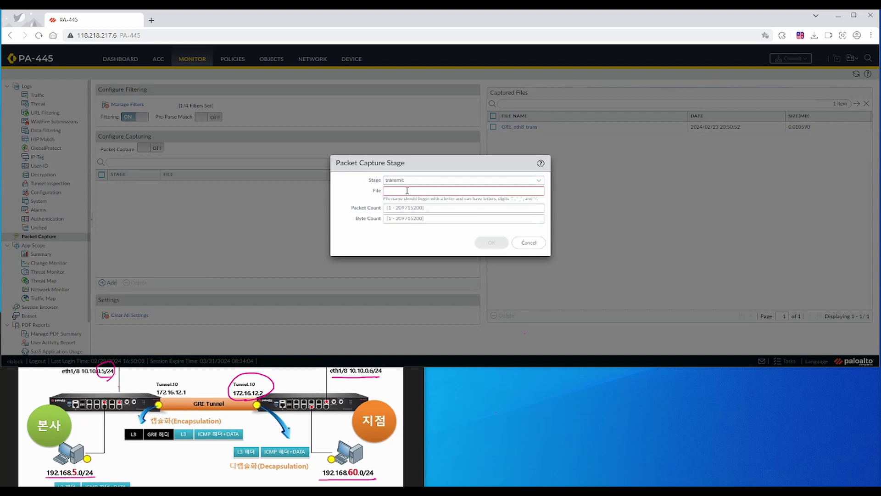
pyautogui.write('GRE_eth8')
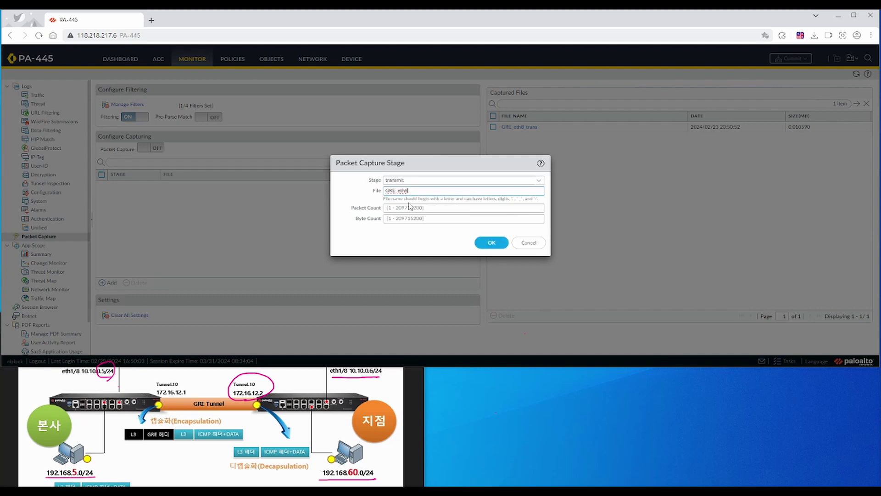
pyautogui.click(411, 209)
pyautogui.write('100')
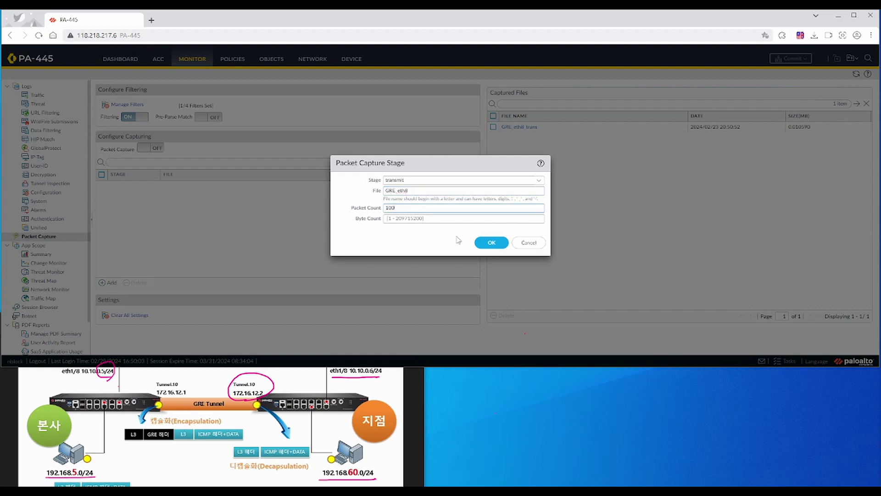
pyautogui.click(492, 243)
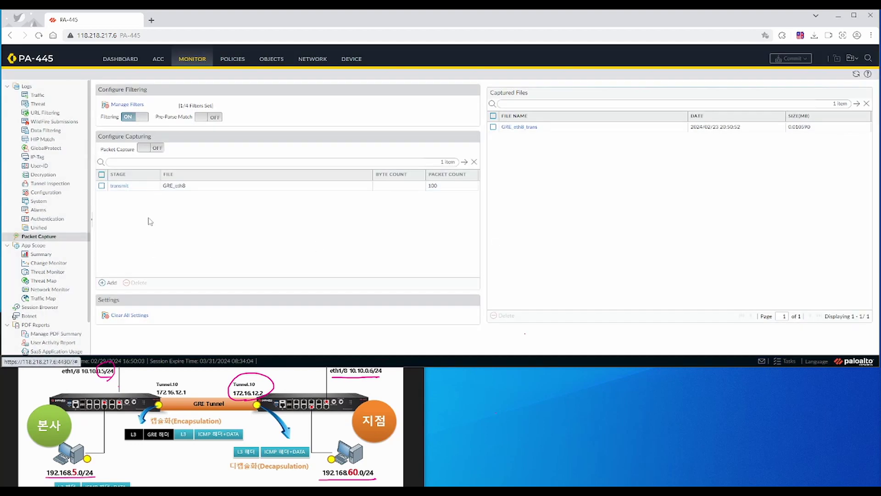
# Turn on packet capture, accept its warning, and refresh the captured files list
pyautogui.click(143, 148)
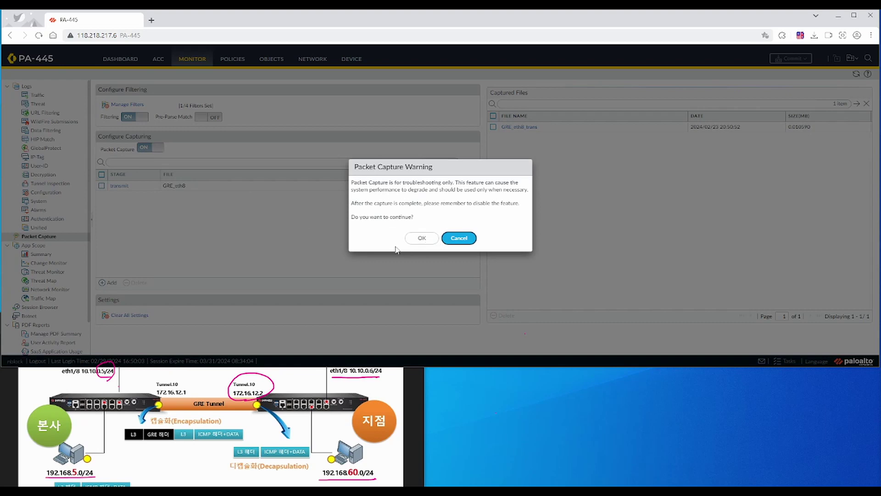
pyautogui.click(419, 238)
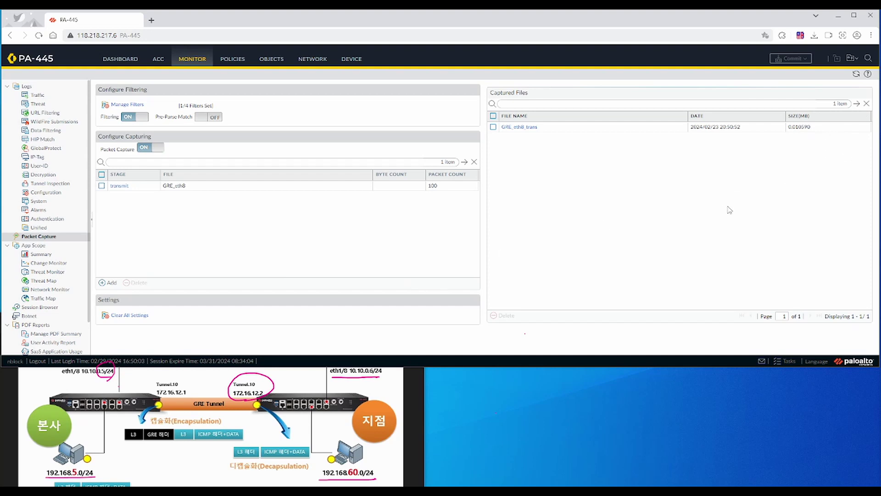
pyautogui.click(856, 75)
pyautogui.click(275, 185)
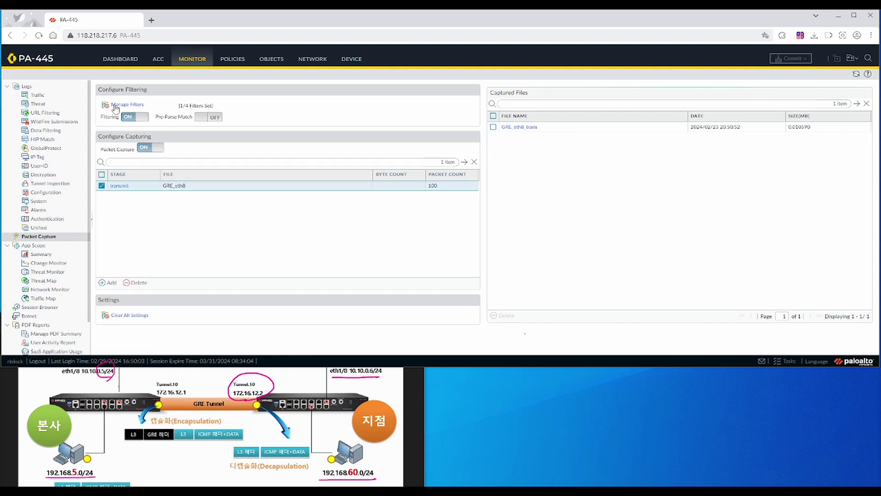
# Clear the destination port from the ethernet1/8 packet capture filter and save the filter
pyautogui.click(117, 107)
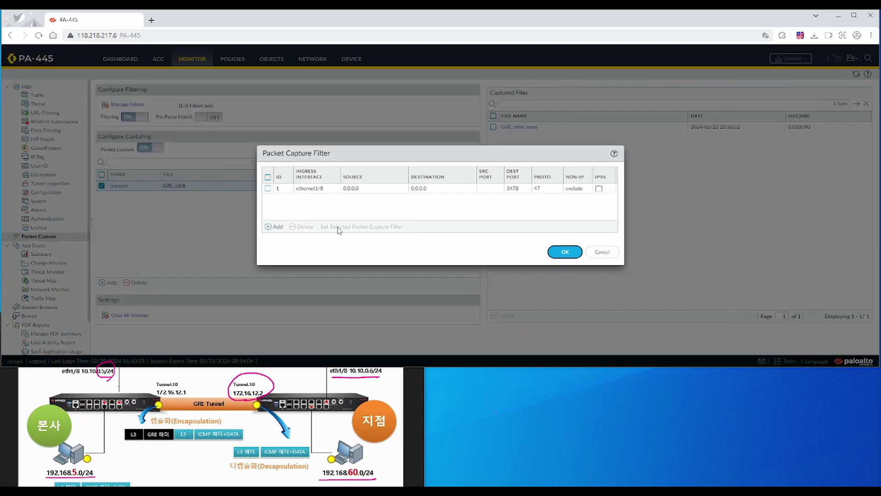
pyautogui.click(521, 190)
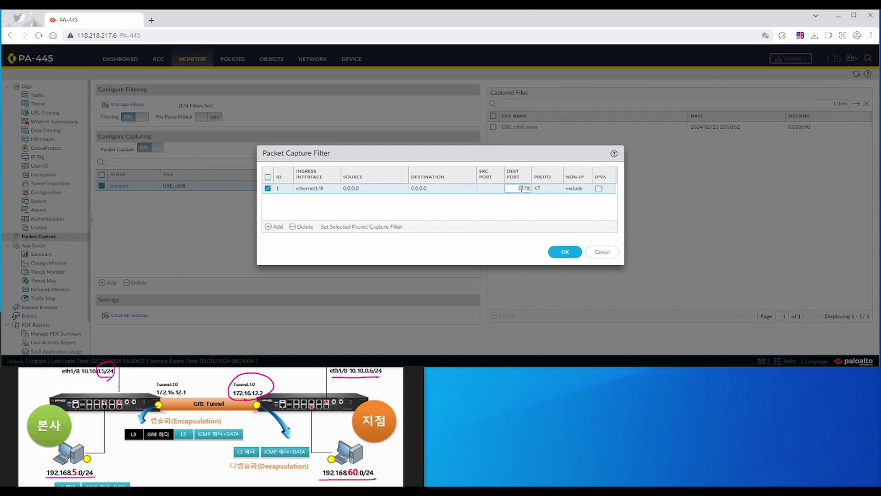
pyautogui.click(516, 189)
pyautogui.press('BackSpace')
pyautogui.press('BackSpace')
pyautogui.press('BackSpace')
pyautogui.press('BackSpace')
pyautogui.click(564, 252)
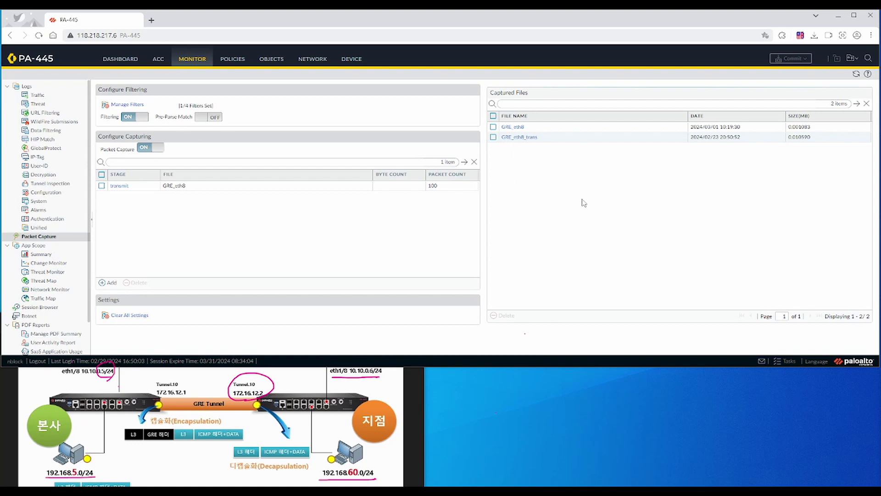
# Open the GRE_eth8 capture in Wireshark, postponing its update, and examine the GRE header of the ICMP packets sent to 192.168.5.110
pyautogui.click(514, 127)
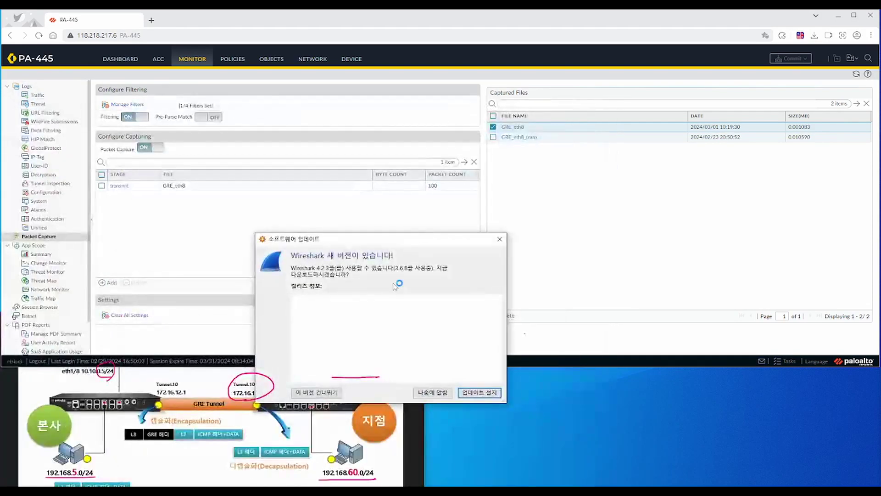
pyautogui.click(432, 392)
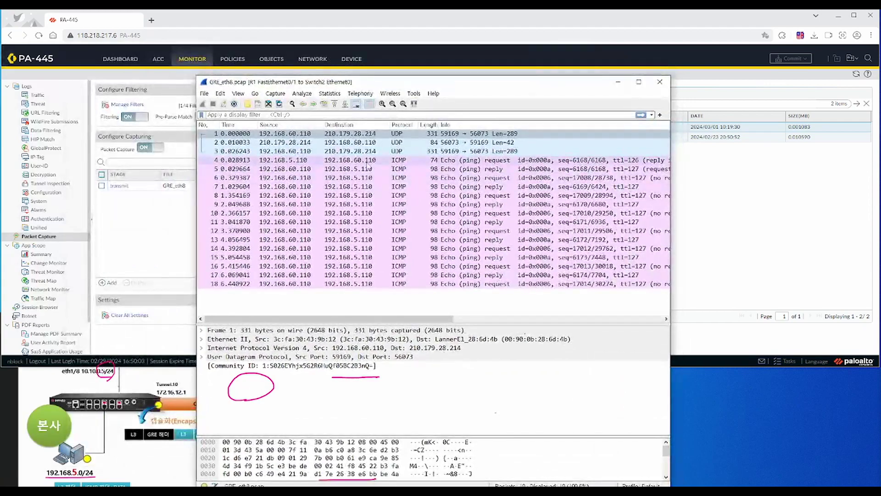
pyautogui.click(367, 161)
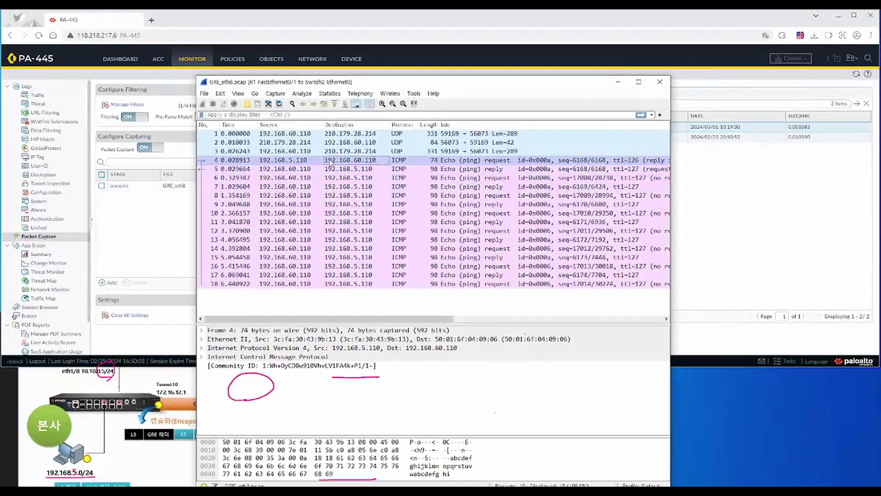
pyautogui.click(379, 231)
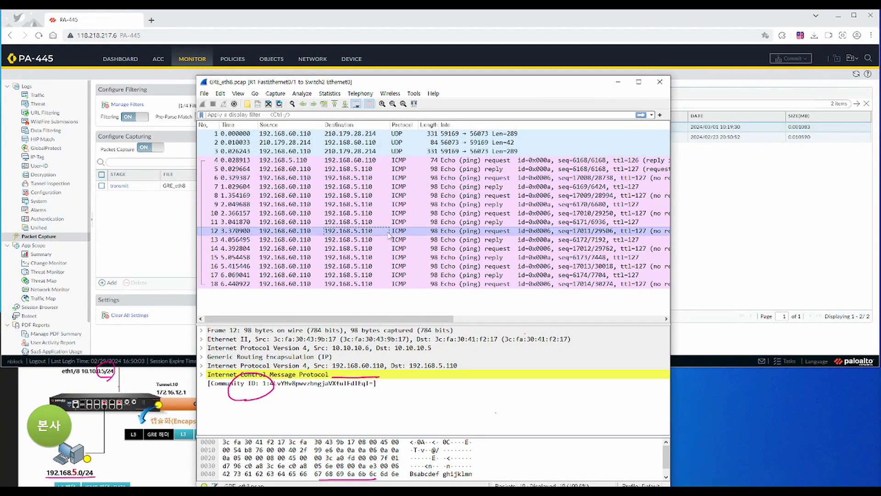
pyautogui.click(489, 223)
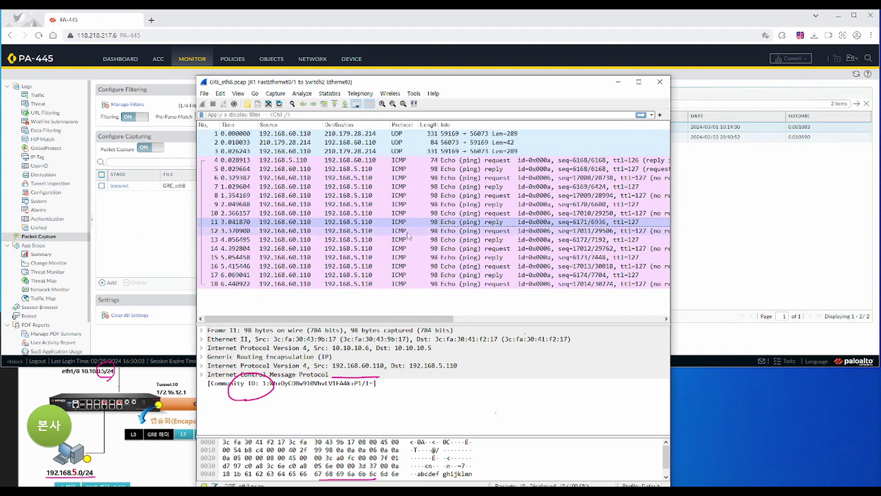
pyautogui.click(499, 232)
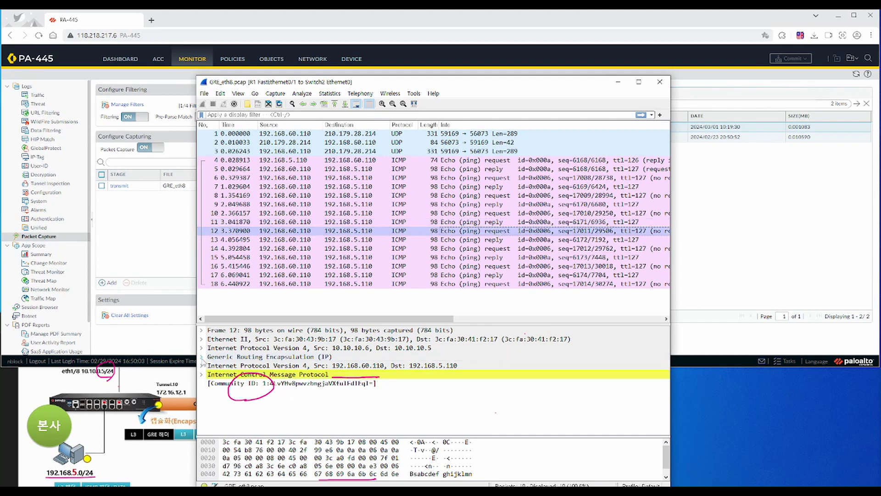
pyautogui.click(202, 357)
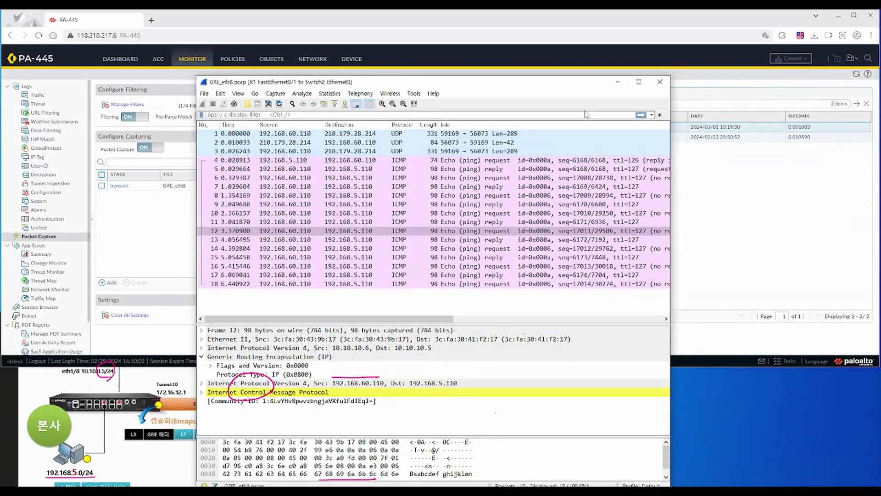
pyautogui.click(619, 83)
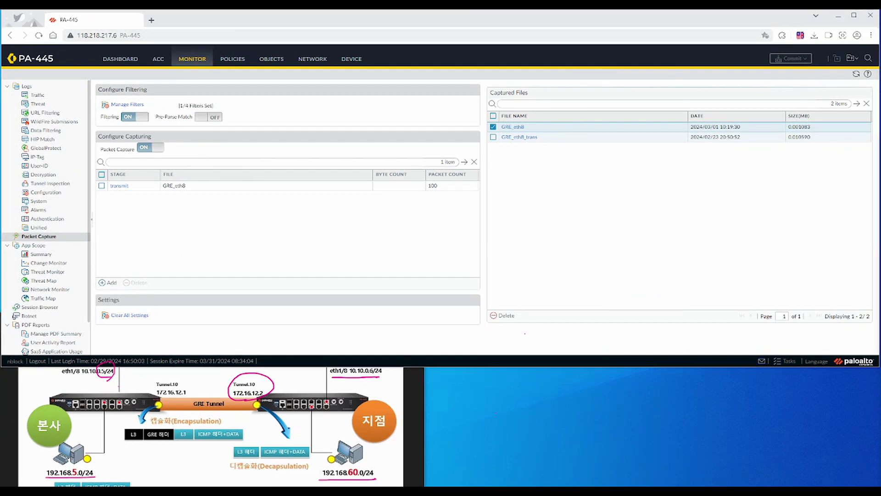
# Switch to the center firewall's window, close the 50router settings without saving, and show its packet capture page
pyautogui.moveTo(880, 142); pyautogui.dragTo(564, 88)
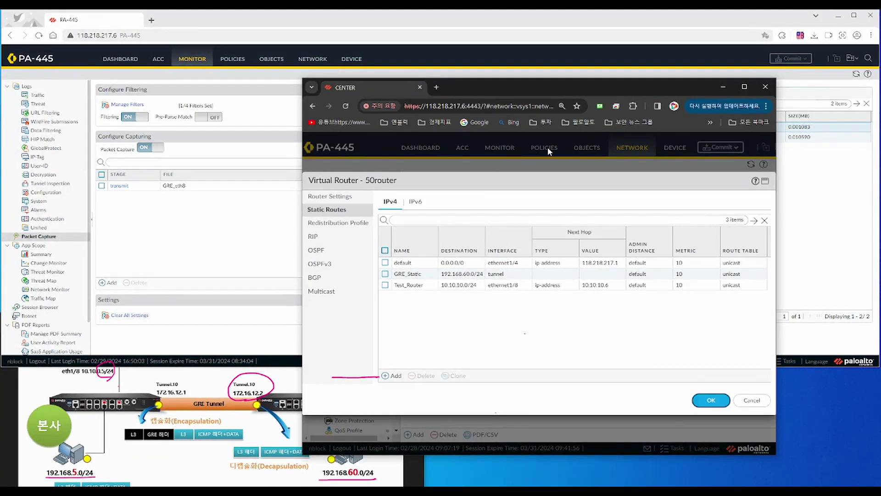
pyautogui.click(762, 406)
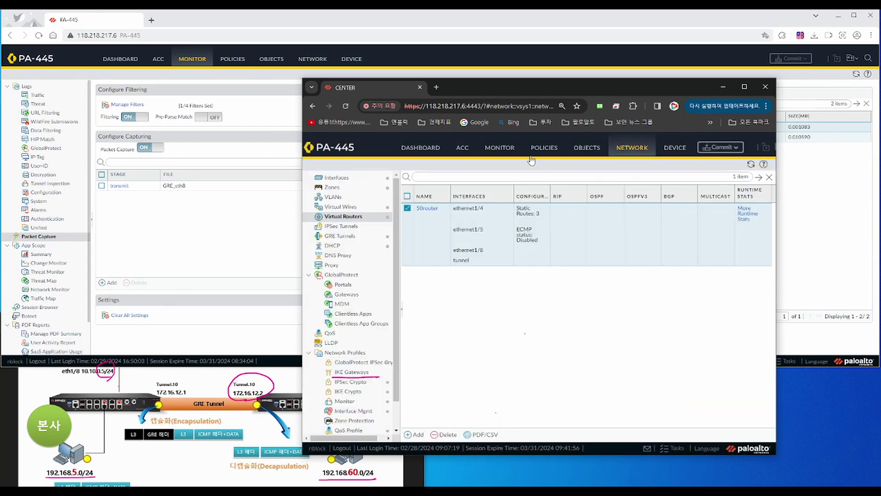
pyautogui.click(506, 148)
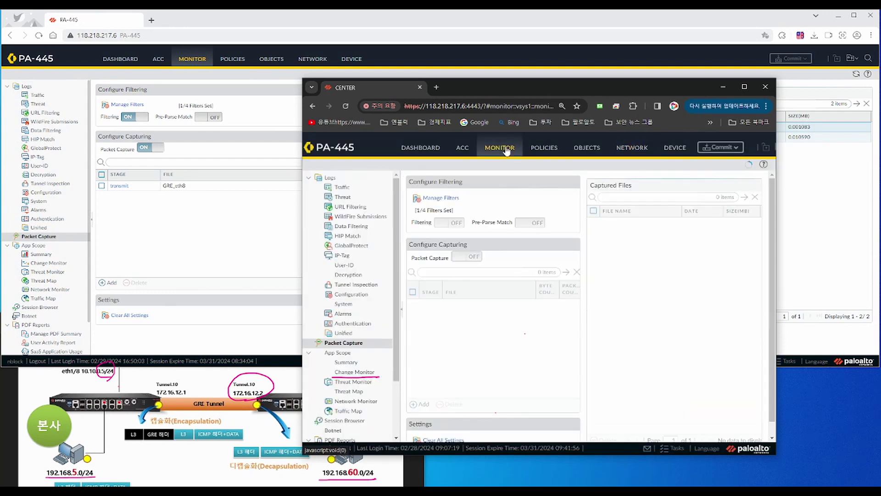
# Set the center firewall's packet capture filter to ingress interface ethernet1/8 and protocol 47, and save it
pyautogui.click(440, 200)
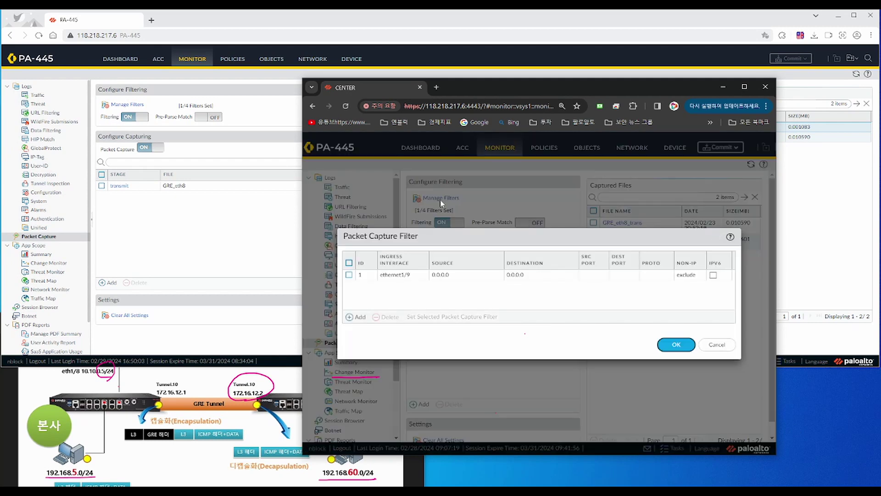
pyautogui.click(429, 278)
pyautogui.click(421, 275)
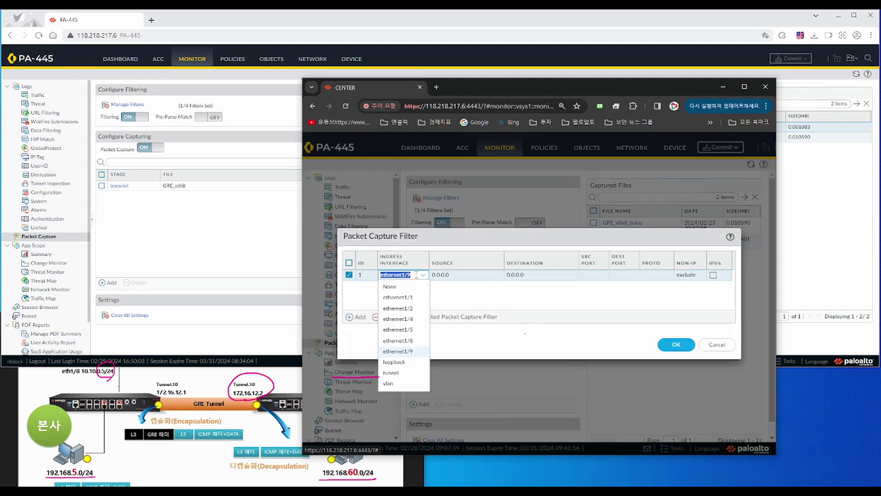
pyautogui.click(411, 345)
pyautogui.click(661, 277)
pyautogui.click(661, 277)
pyautogui.write('47')
pyautogui.press('Return')
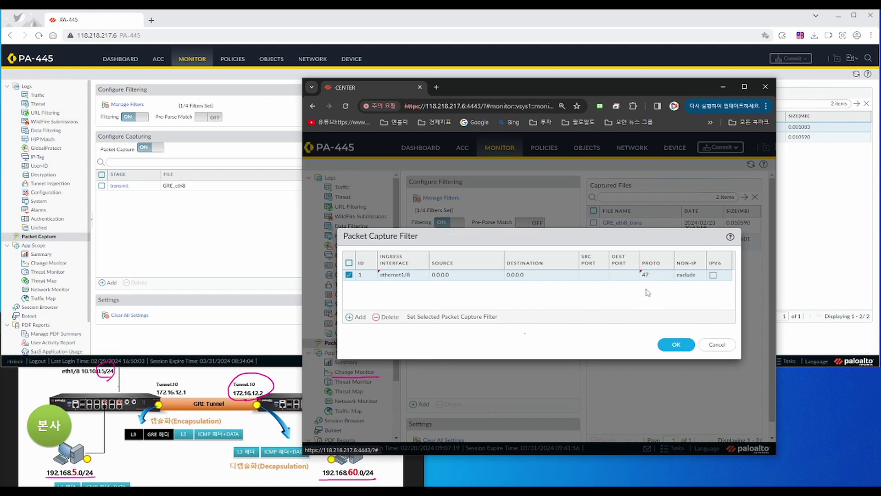
pyautogui.click(676, 348)
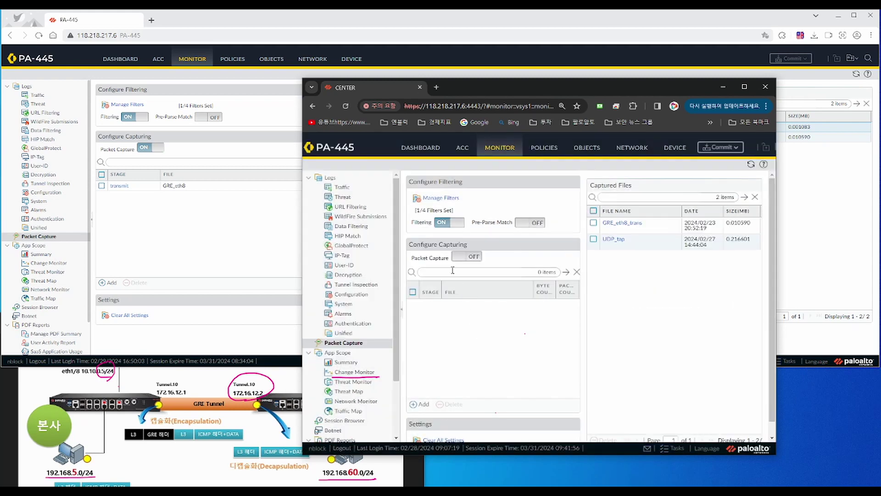
# Add a transmit packet capture stage on the center firewall with file name GRE_Trans_eth8 and a packet count of 100
pyautogui.click(420, 404)
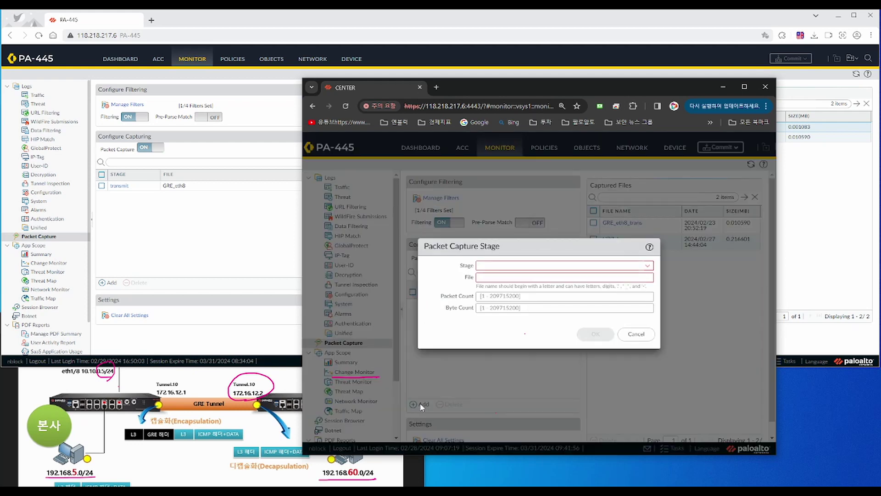
pyautogui.click(649, 266)
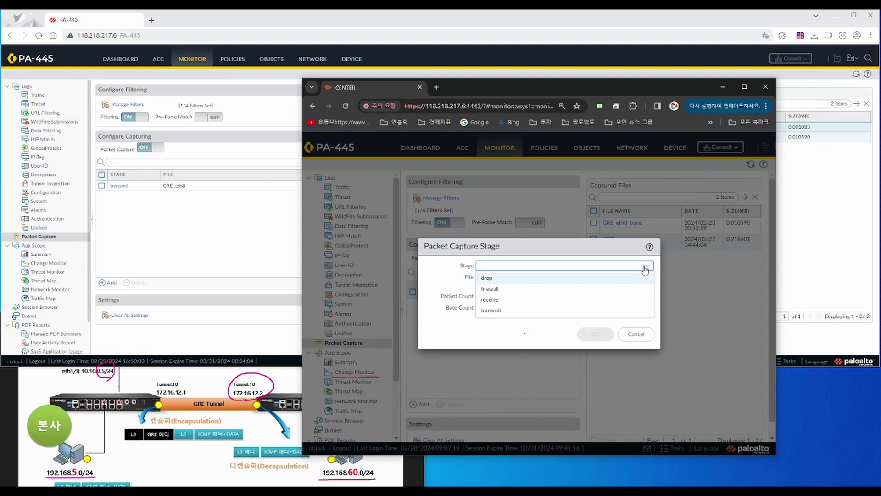
pyautogui.click(495, 311)
pyautogui.click(522, 275)
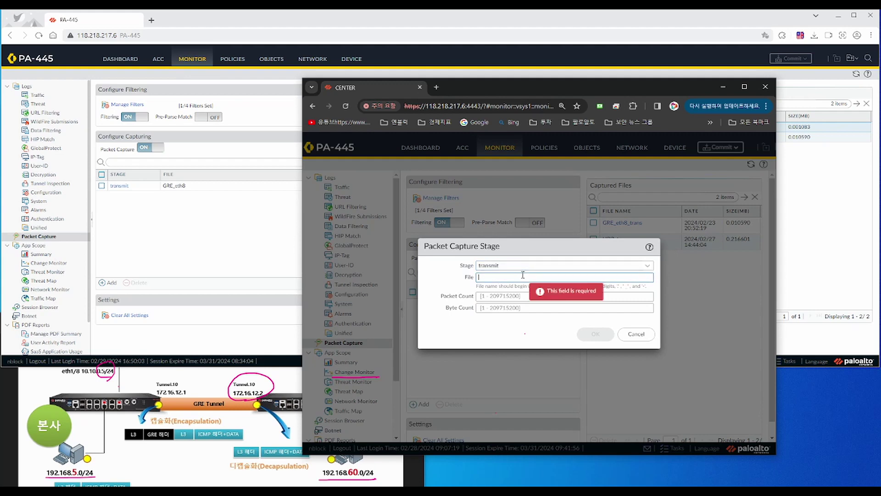
pyautogui.write('GRE')
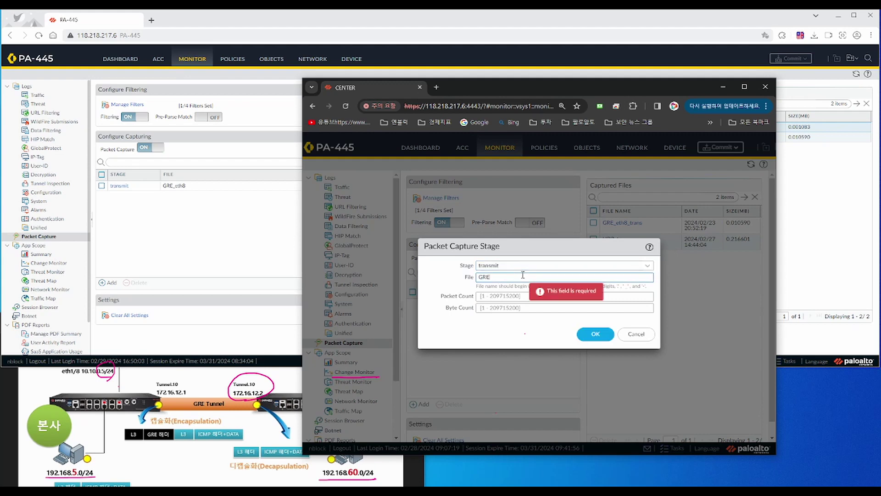
pyautogui.write('_Trans_eth8')
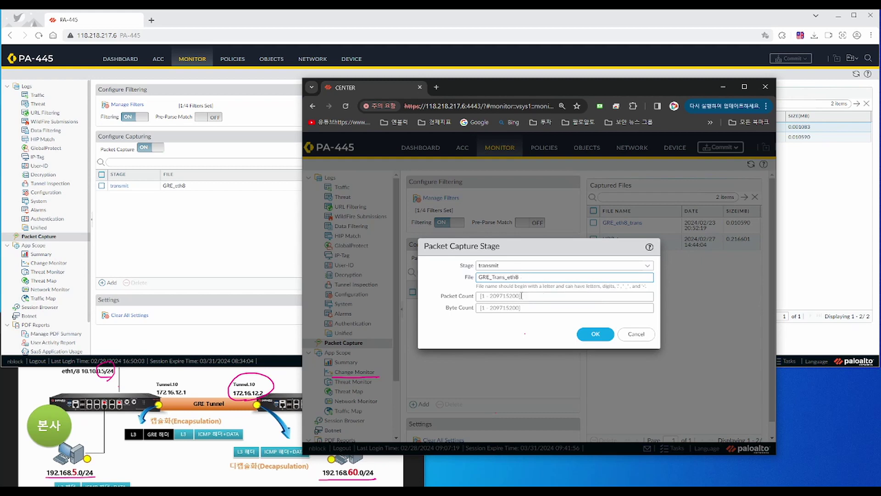
pyautogui.click(511, 296)
pyautogui.write('100')
pyautogui.click(595, 334)
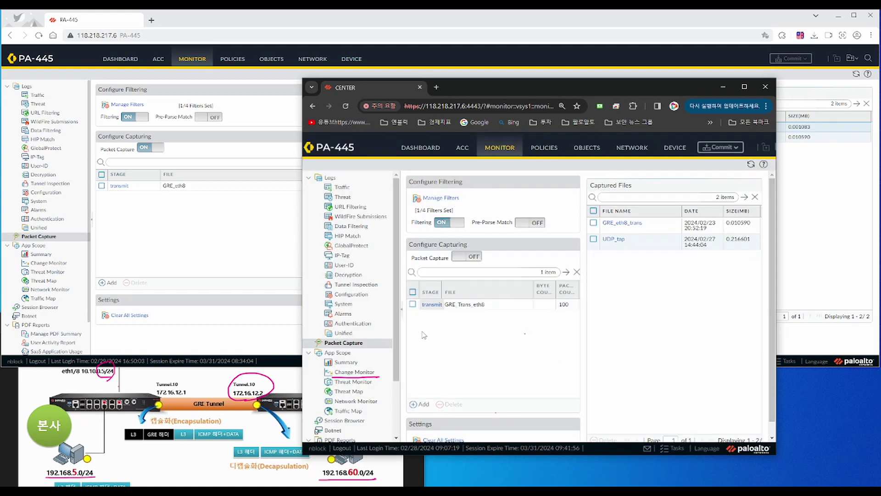
# Turn on packet capture on the center firewall, accept its warning, widen the window, and refresh the captured files list
pyautogui.click(456, 260)
pyautogui.click(511, 329)
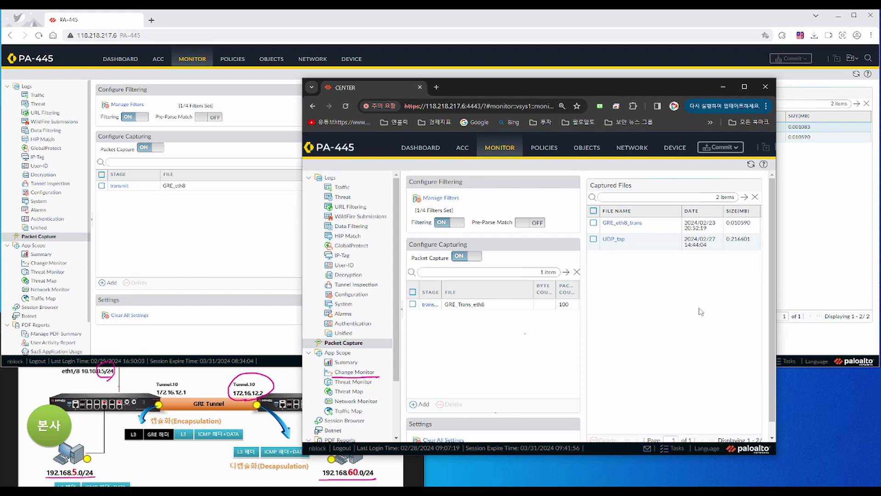
pyautogui.moveTo(302, 263); pyautogui.dragTo(170, 263)
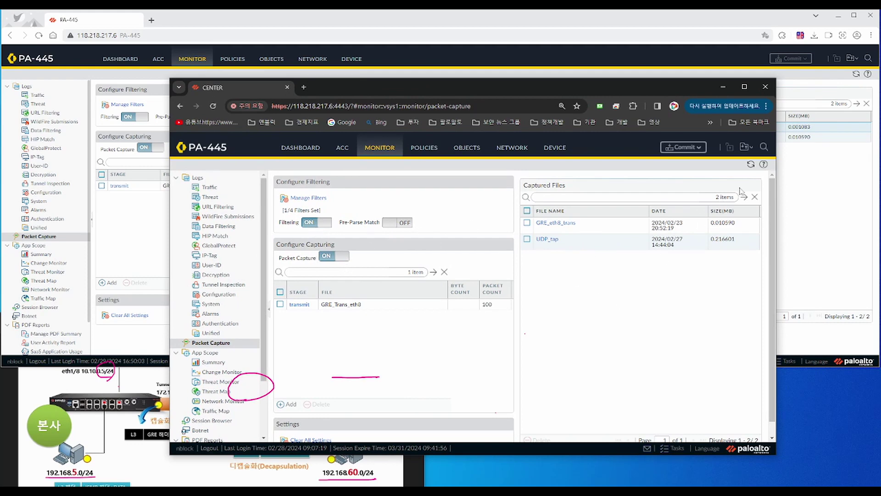
pyautogui.click(750, 165)
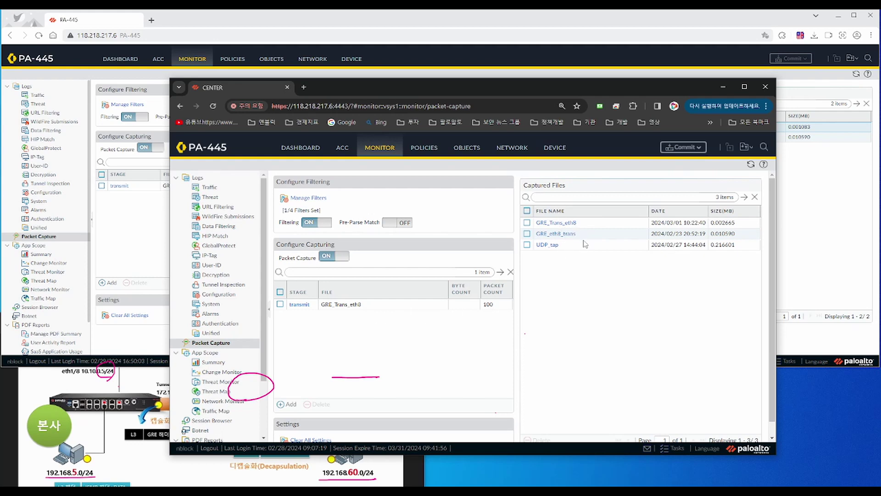
# Download the GRE_Trans_eth8 capture, open it in Wireshark, and inspect the first ICMP echo reply packet
pyautogui.click(569, 225)
pyautogui.click(570, 223)
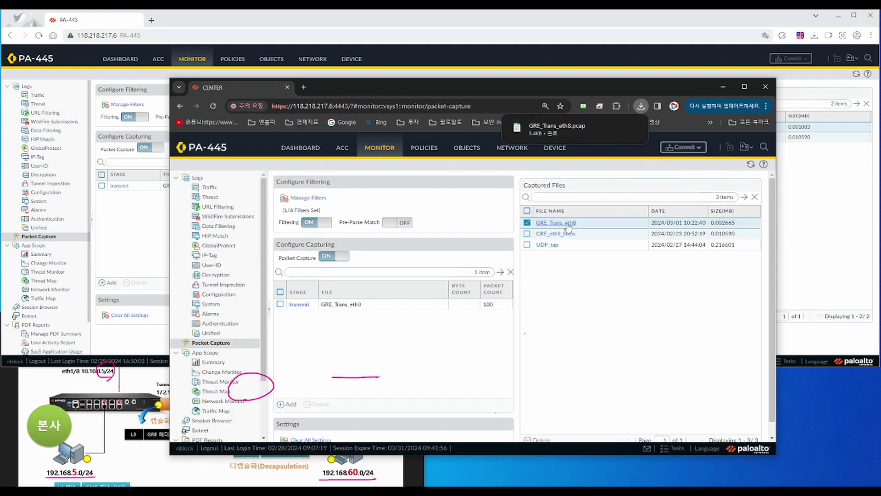
pyautogui.click(551, 132)
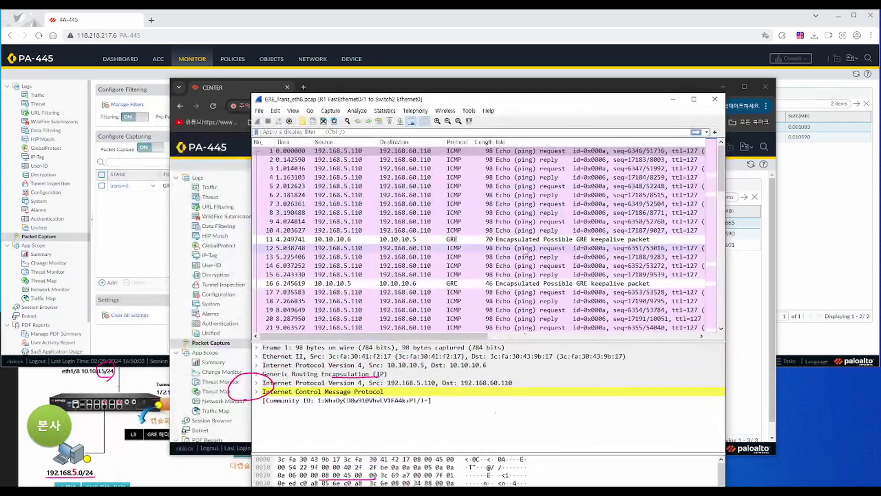
pyautogui.click(547, 160)
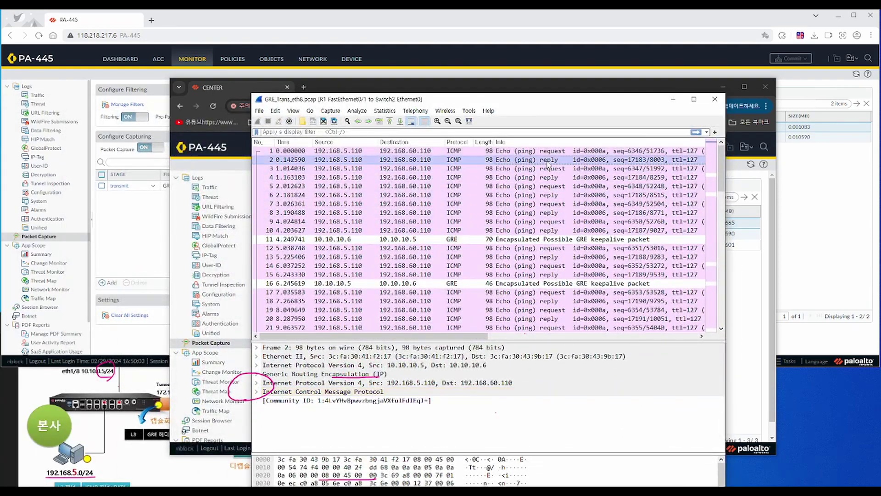